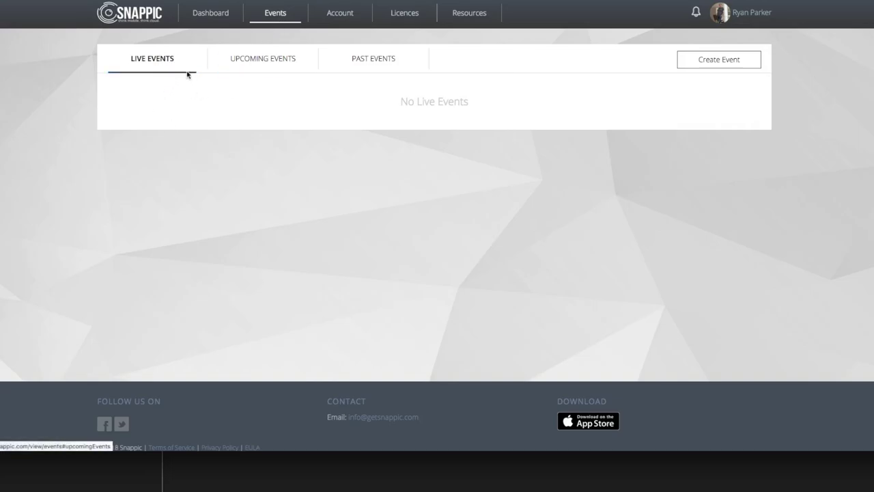
- Switch the Events page to the Past Events list of 19 previous events
click(370, 61)
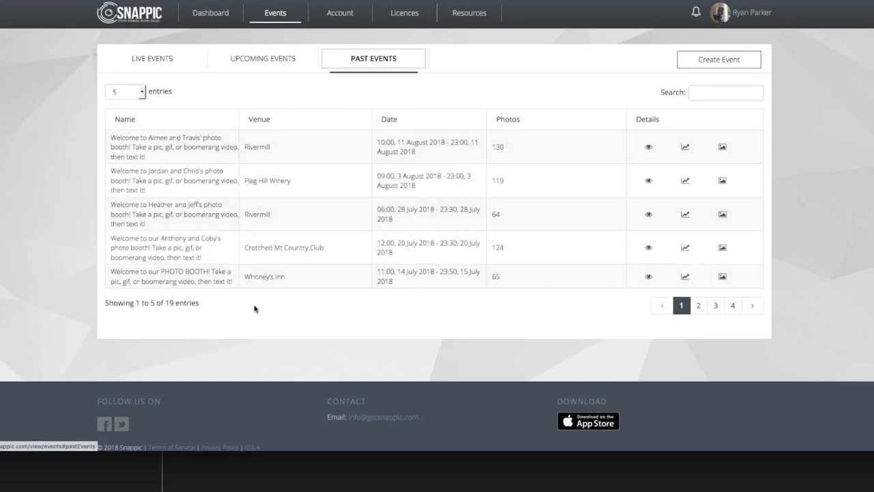
- Open Aimee and Travis' event and directly download its 53 still photos as a zip
click(168, 148)
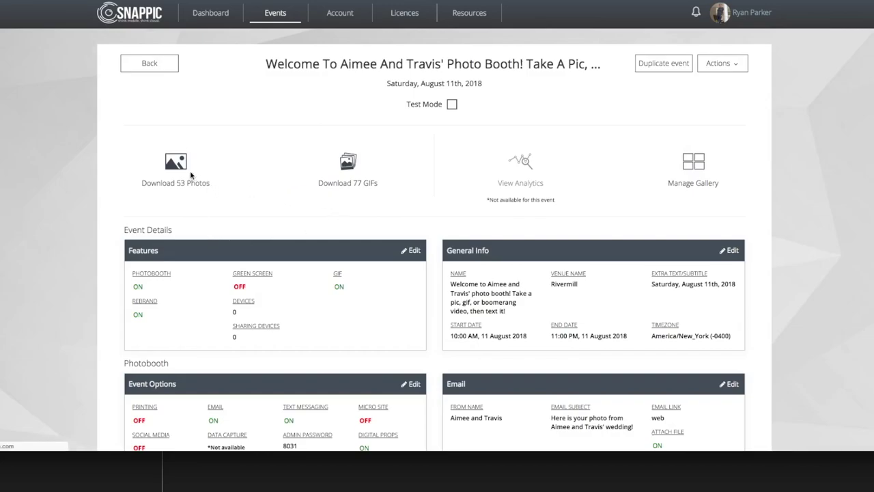
click(177, 166)
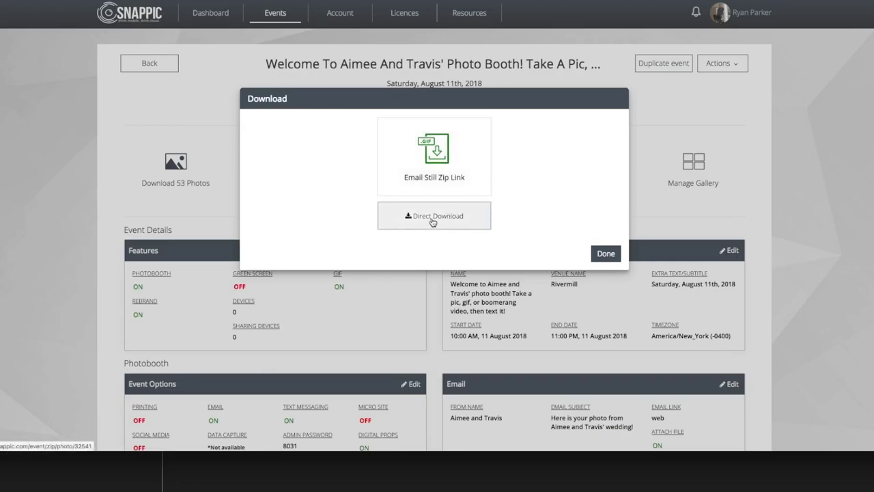
click(431, 218)
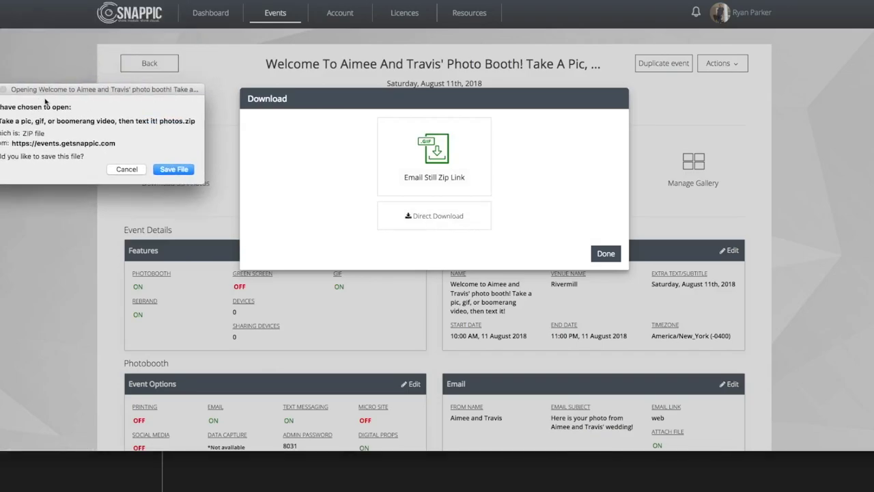
click(182, 172)
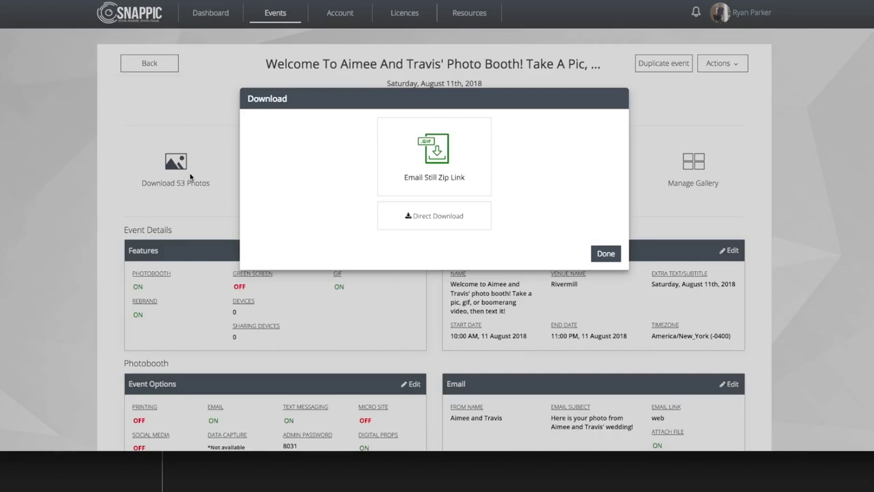
click(606, 254)
- Directly download both the 77 GIFs zip and the MP4 videos zip
click(347, 168)
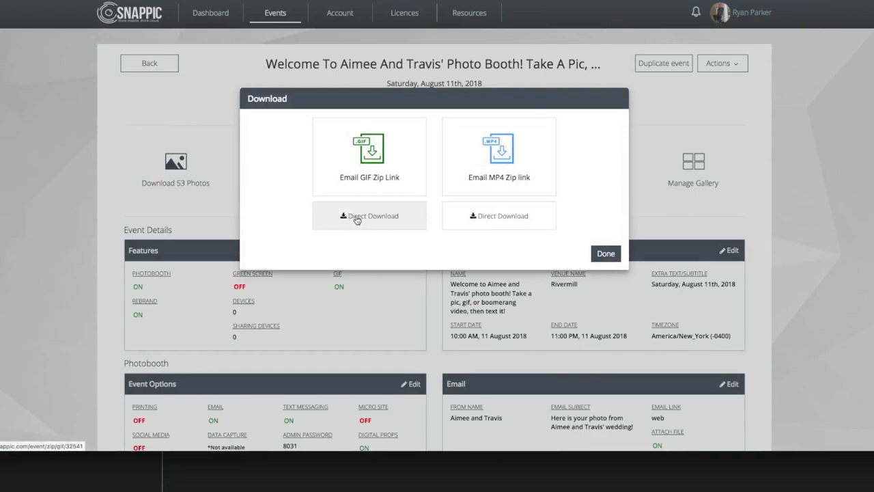
click(388, 219)
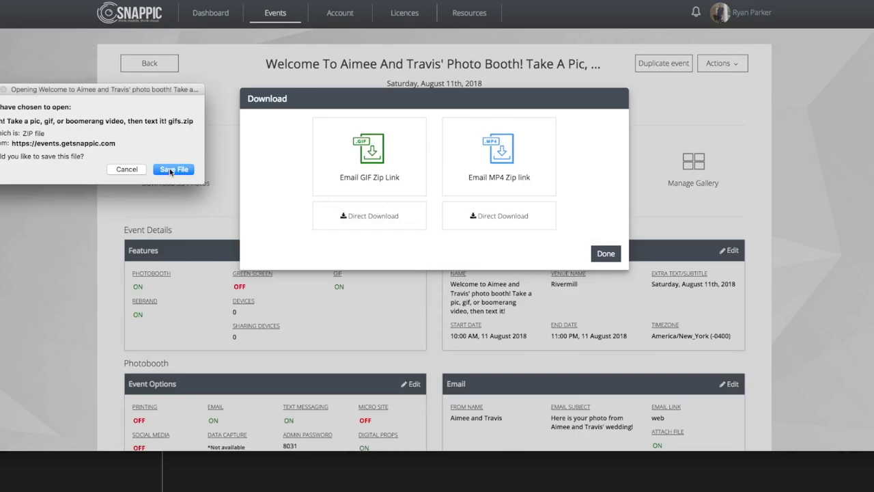
click(171, 172)
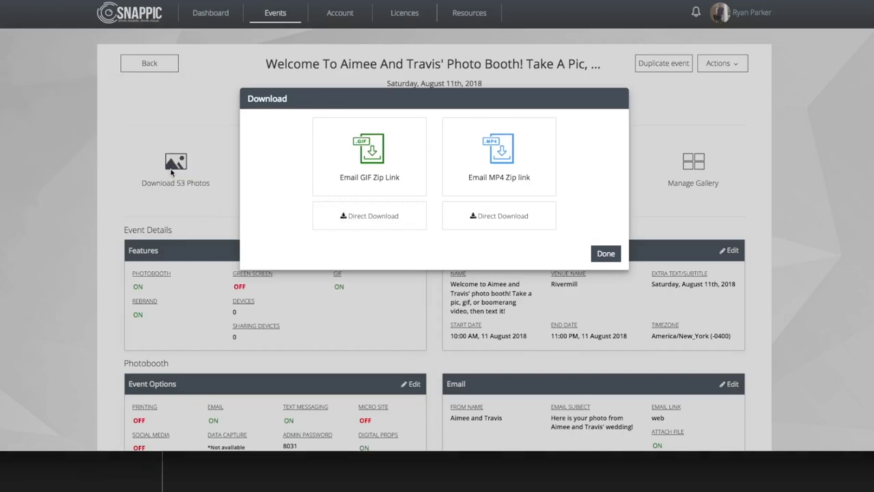
click(505, 218)
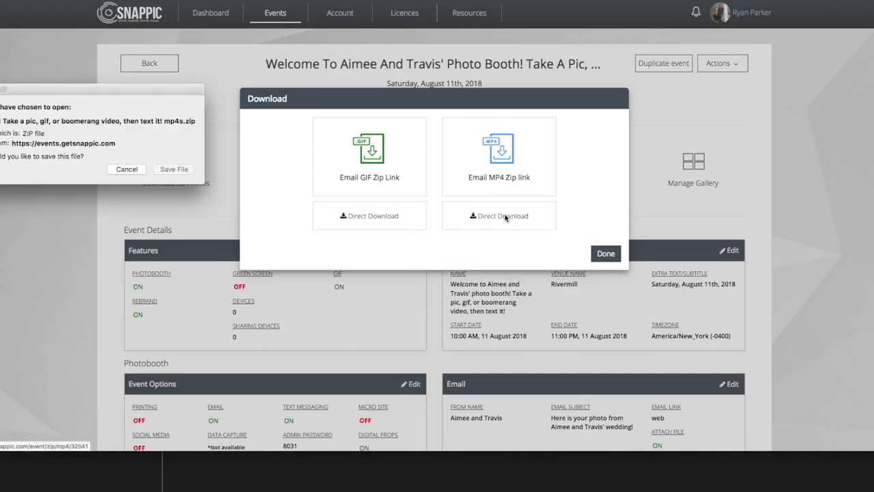
click(178, 171)
click(605, 253)
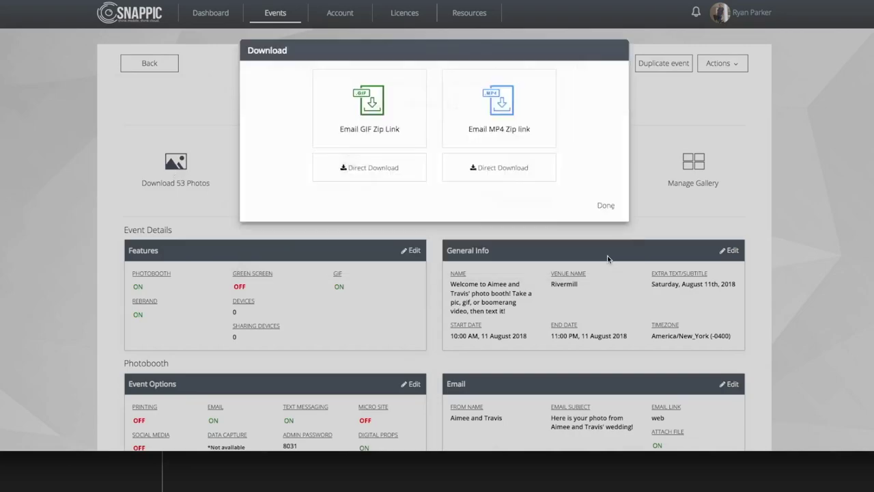
click(740, 68)
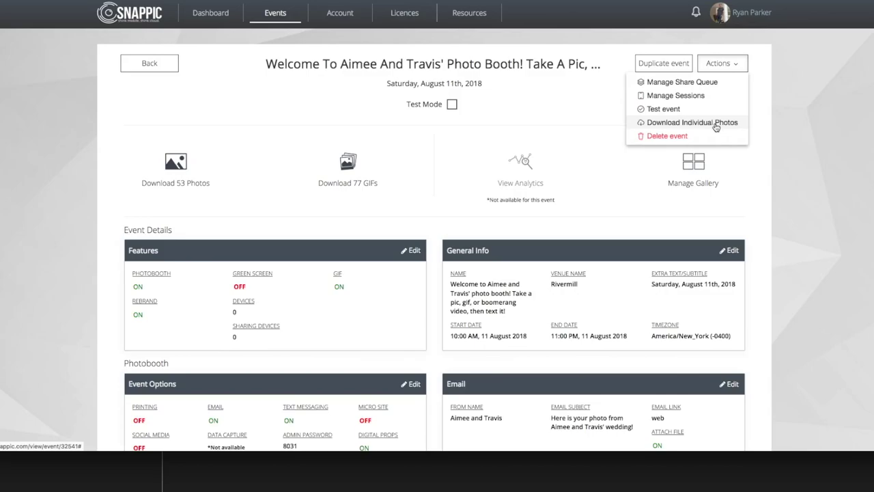
- Dismiss the delete-event warning so the event is kept
scroll(714, 123, down, 1)
click(715, 123)
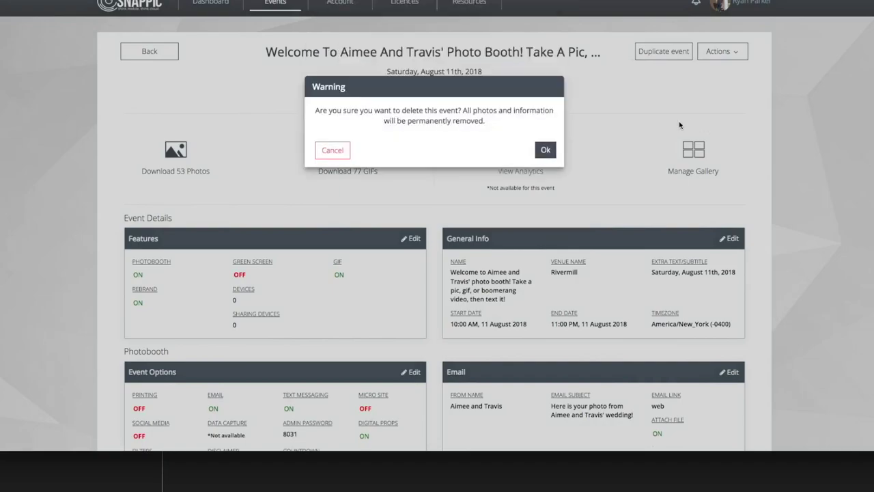
click(342, 151)
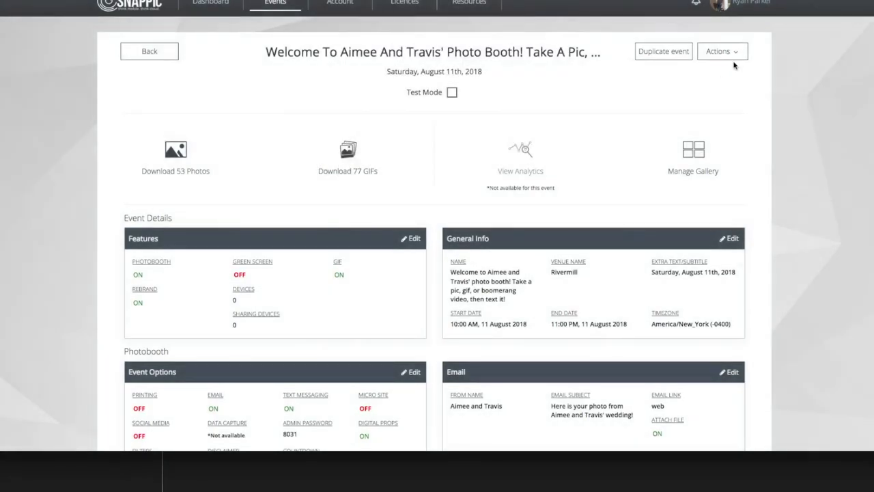
- Download the individual photos zip via Actions > Download Individual Photos
click(736, 55)
click(718, 113)
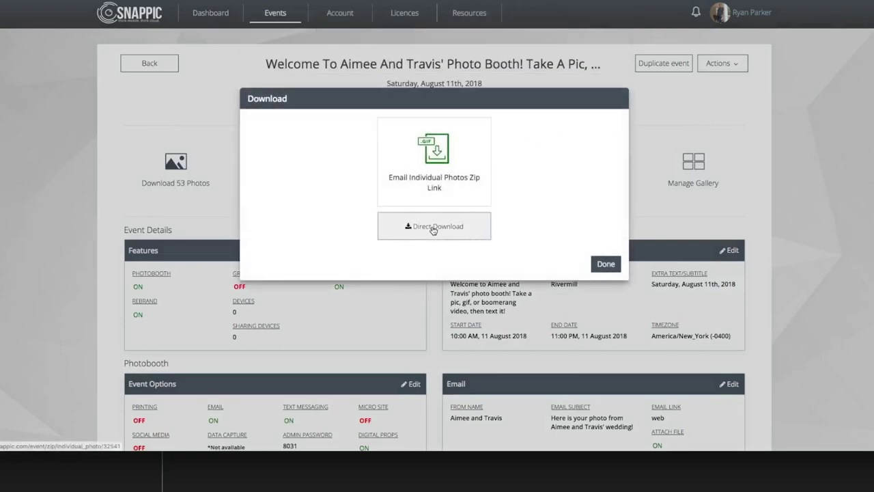
click(432, 230)
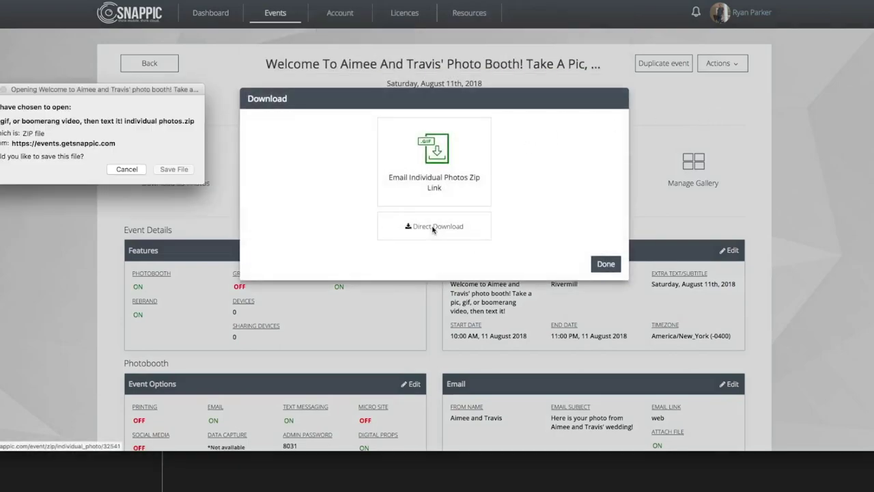
key(Return)
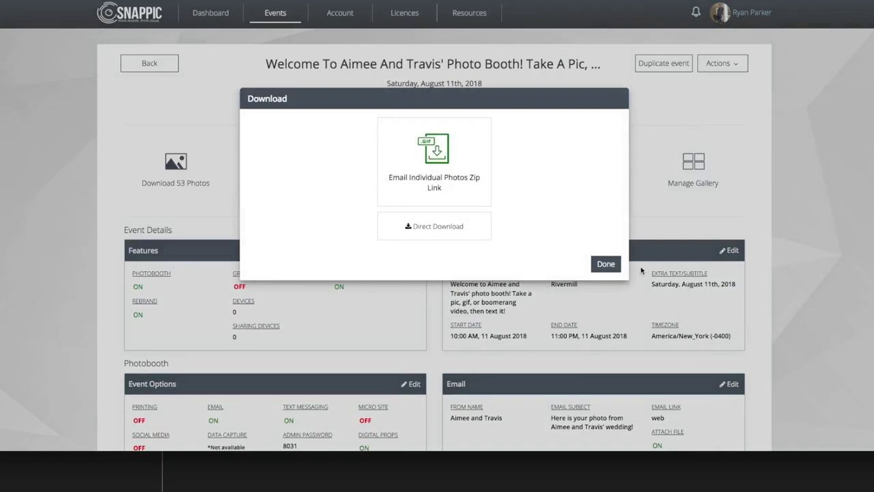
click(606, 263)
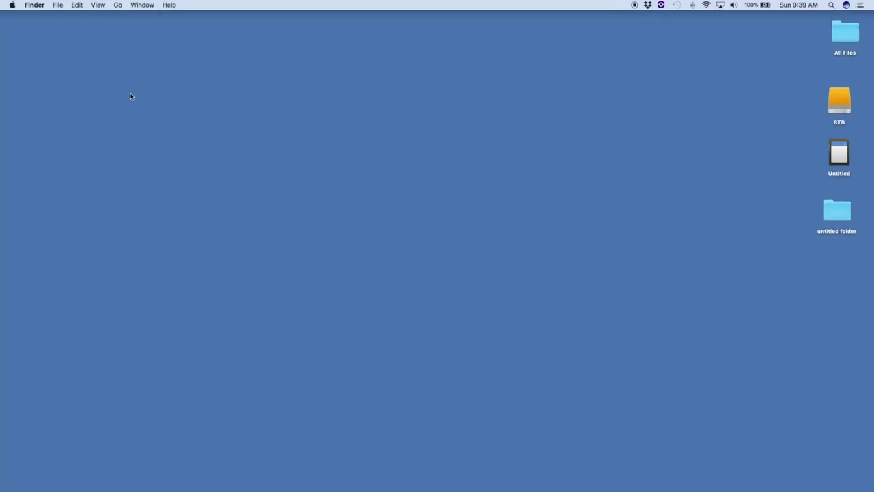
- Move the four event zips from Downloads onto the desktop, pulling the photos zip toward the centre
click(117, 5)
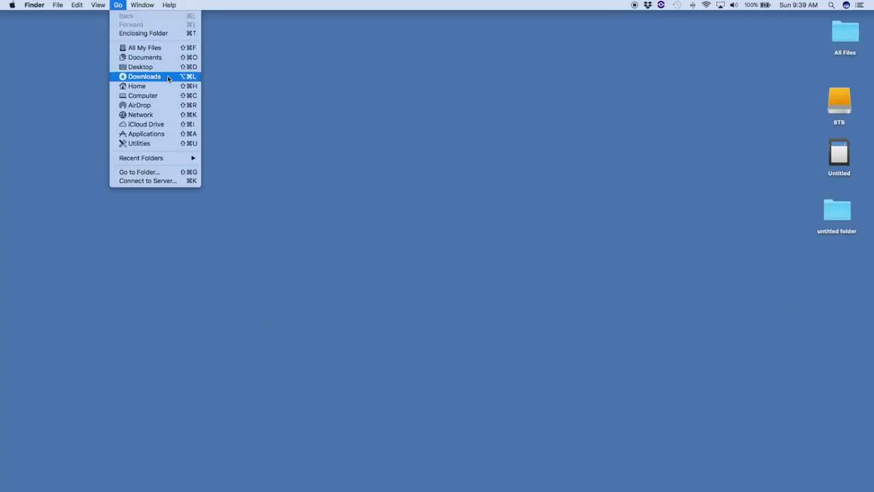
click(147, 76)
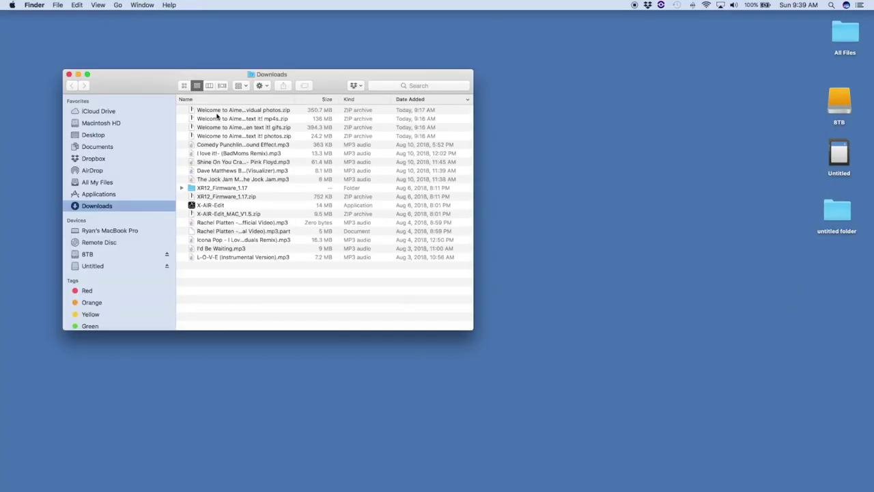
click(218, 113)
shift+click(232, 137)
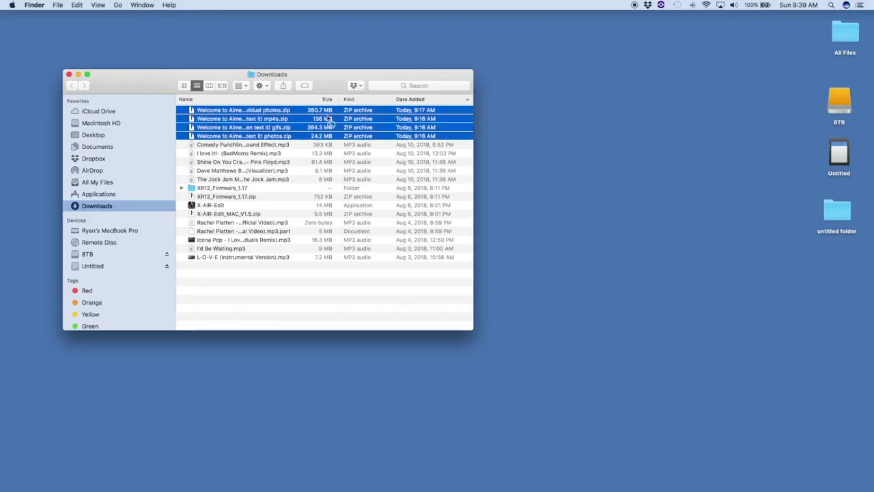
drag(232, 137, 566, 110)
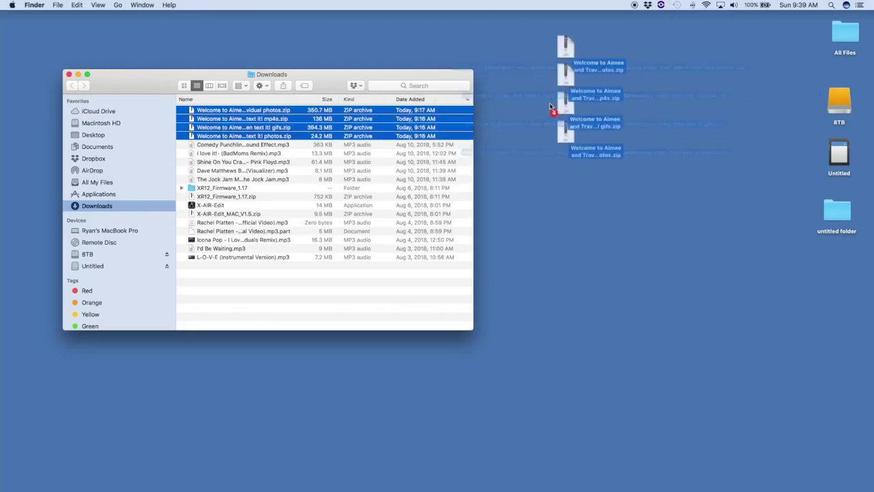
click(68, 74)
click(575, 171)
drag(577, 140, 405, 120)
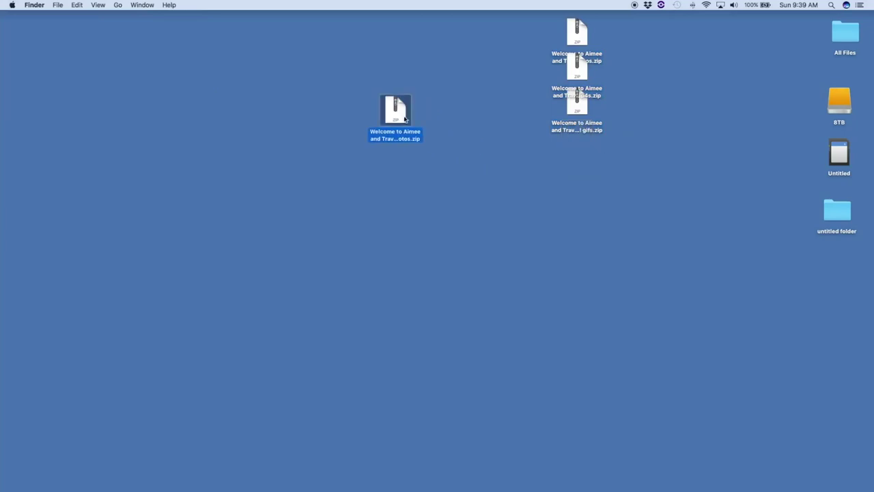
- Rename the photos zip to 'Framed photos.zip'
drag(586, 109, 404, 187)
click(391, 136)
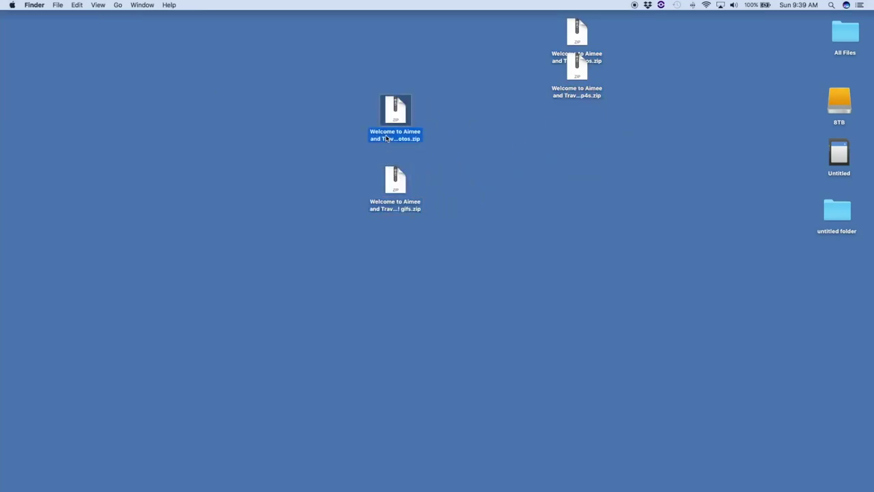
click(390, 137)
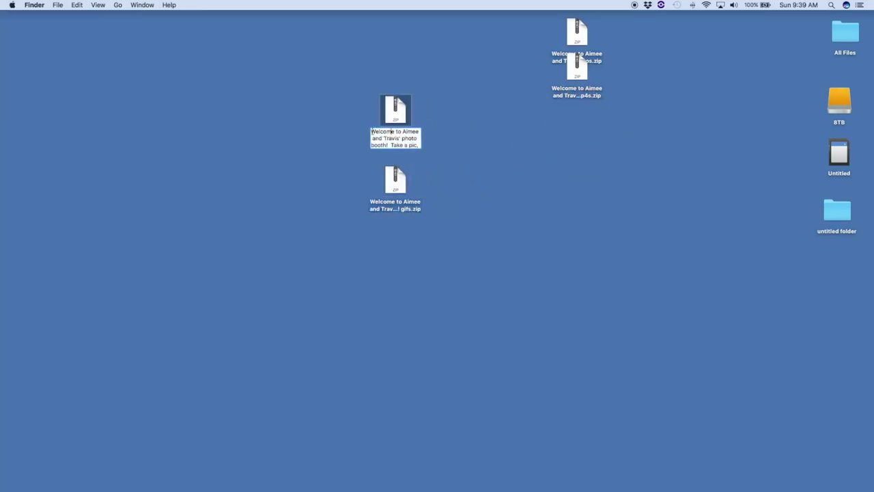
drag(401, 145, 418, 140)
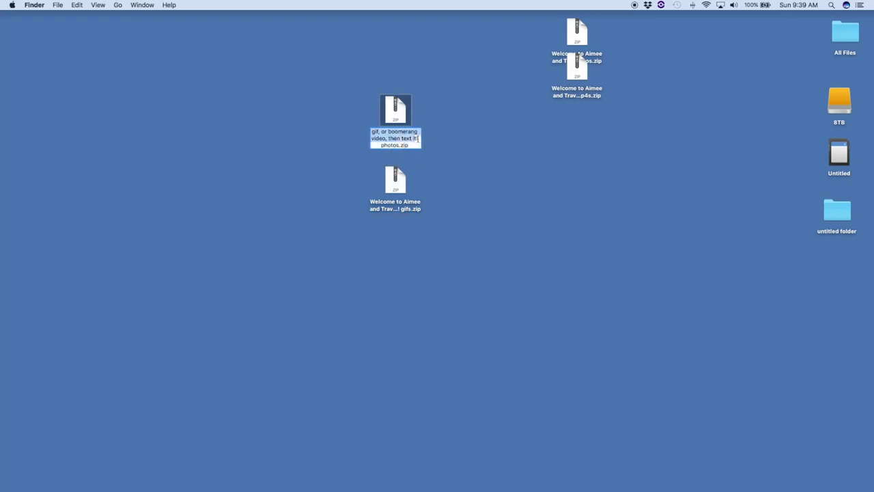
text(Framed)
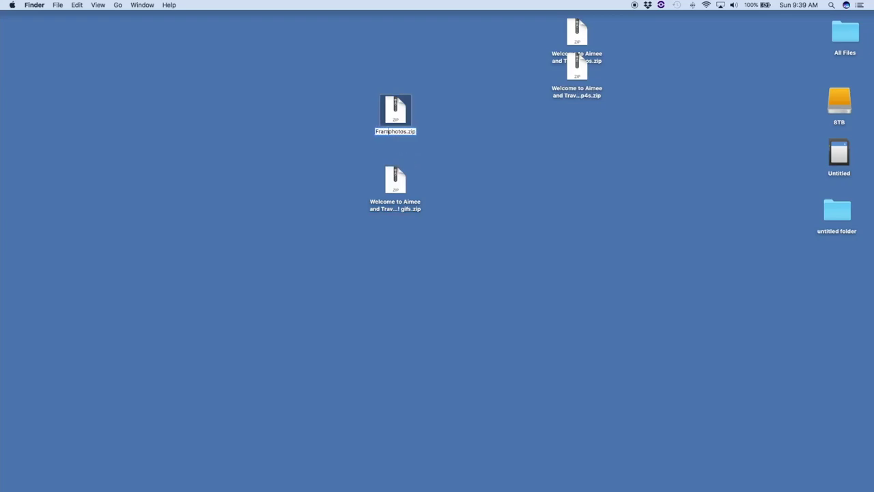
key(Return)
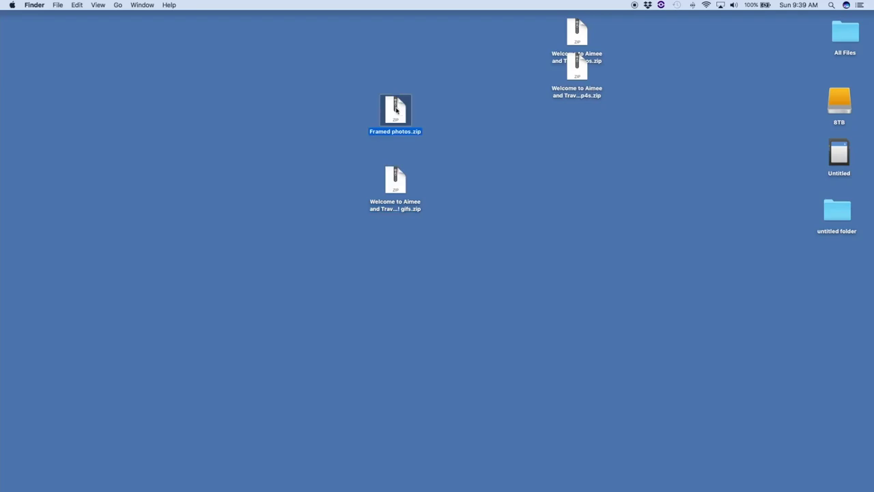
drag(401, 115, 300, 64)
- Shorten the GIFs zip name to 'gifs.zip'
click(394, 205)
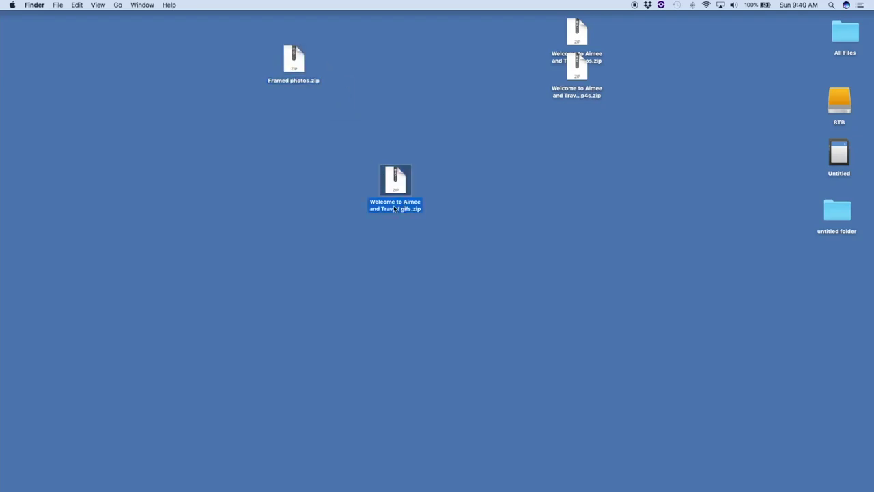
click(394, 207)
drag(371, 202, 424, 254)
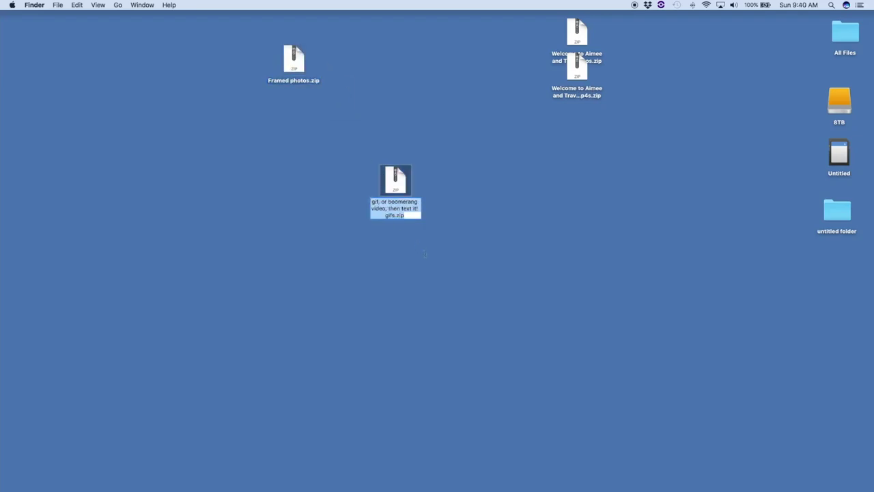
drag(398, 211, 419, 209)
key(BackSpace)
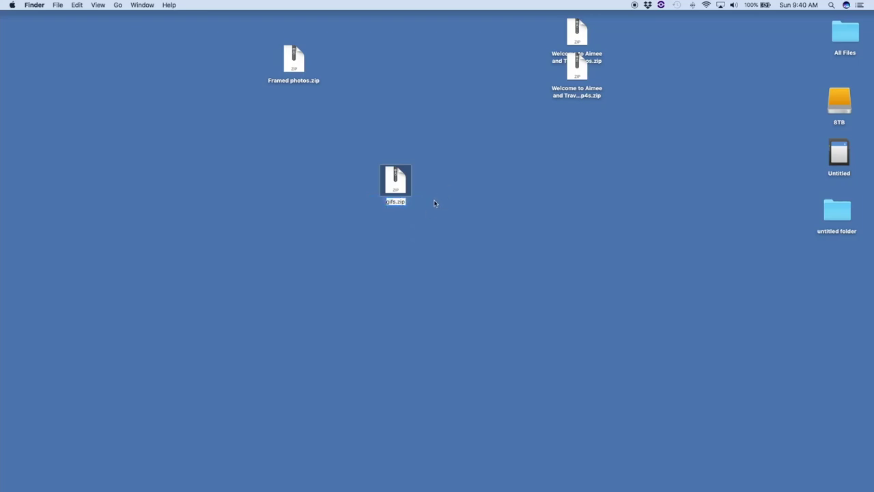
key(Return)
- Shorten the long-named videos zip to 'mp4s.zip'
drag(578, 96, 548, 135)
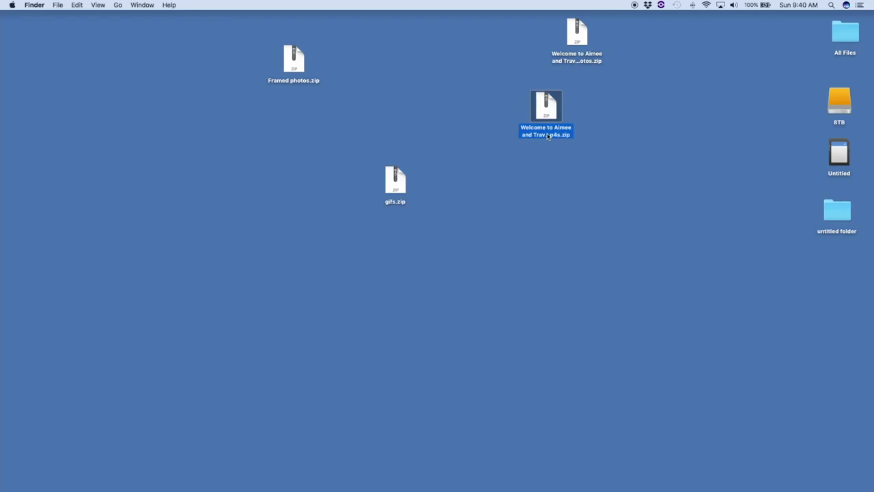
click(547, 135)
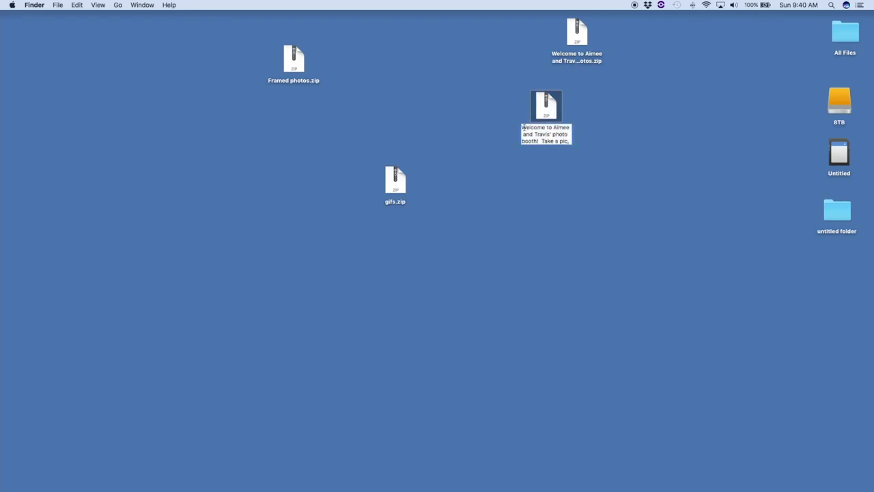
drag(547, 134, 566, 134)
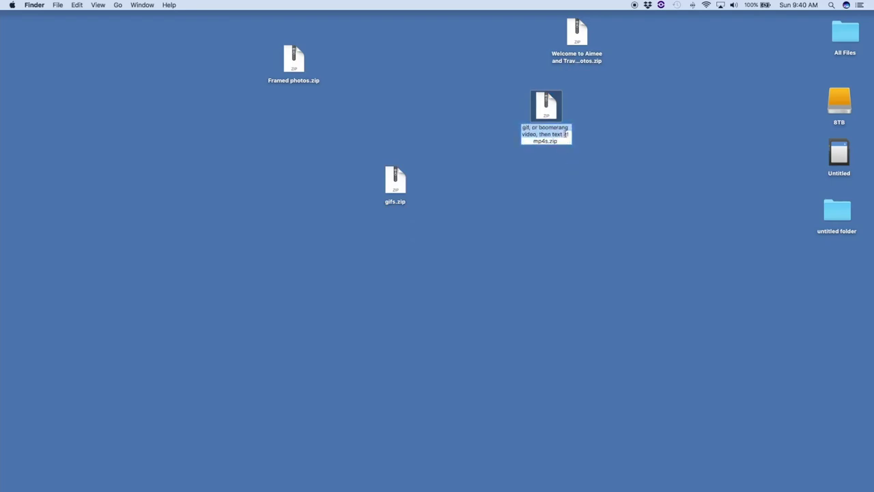
key(BackSpace)
key(Return)
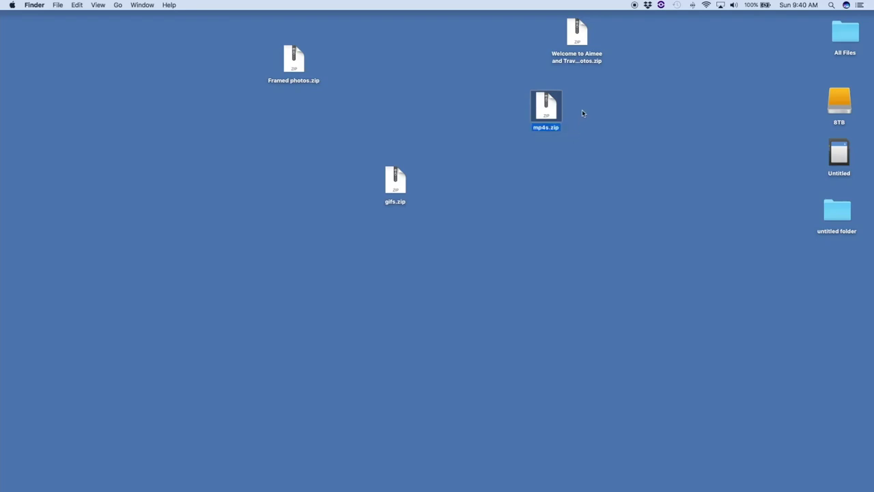
- Shorten the last zip's name to 'individual photos.zip'
click(582, 109)
click(582, 60)
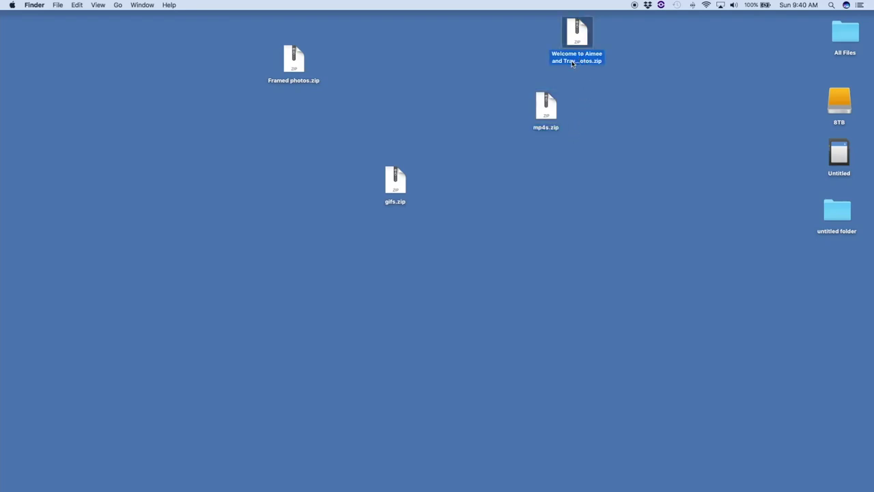
key(Return)
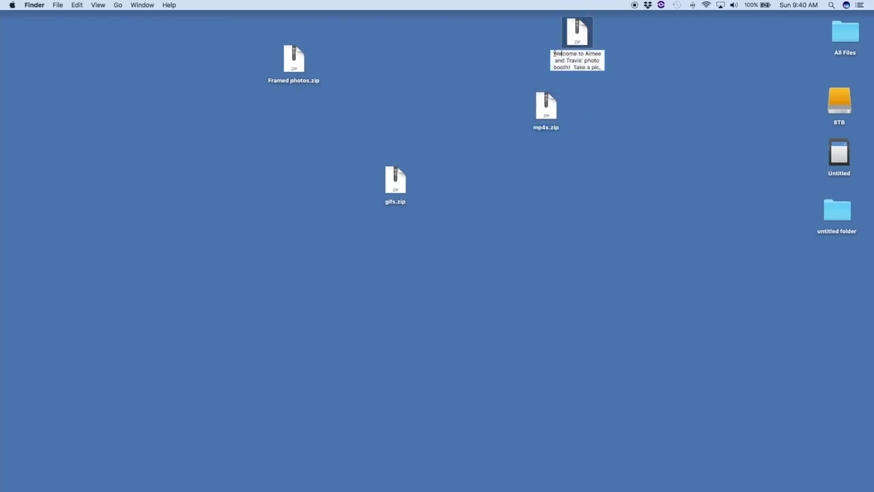
click(605, 62)
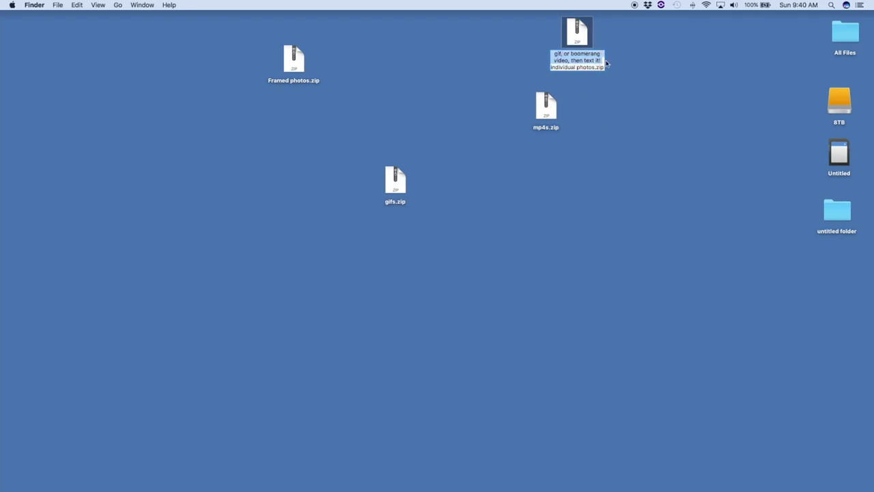
key(shift+super+Up)
key(BackSpace)
key(Return)
click(599, 87)
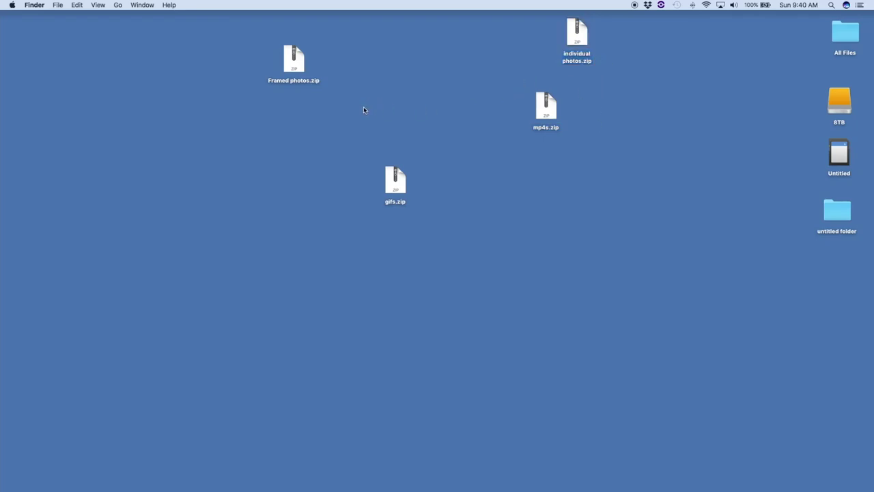
- Expand the Framed photos, gifs, mp4s and individual photos zips into folders
double_click(295, 63)
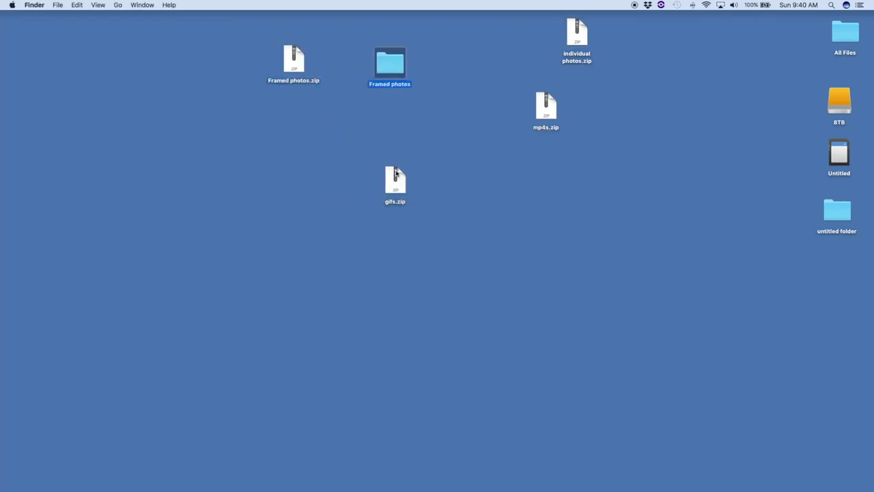
double_click(395, 176)
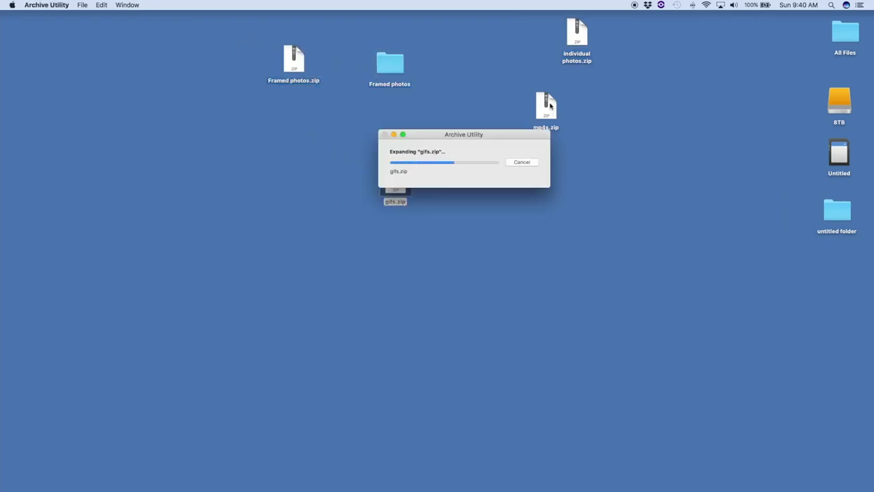
double_click(547, 106)
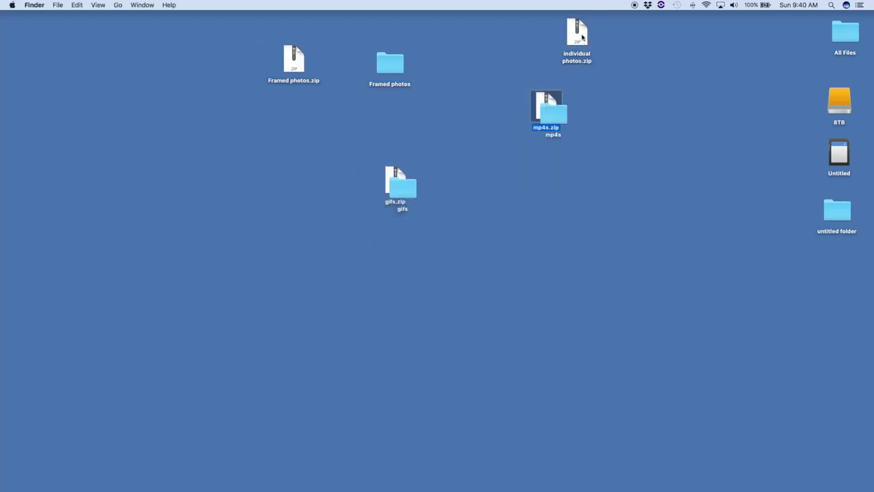
double_click(580, 35)
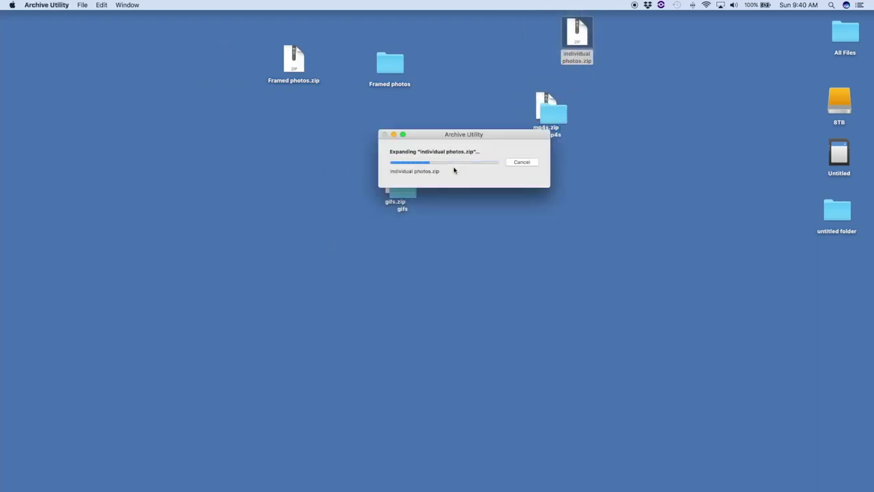
drag(293, 61, 223, 38)
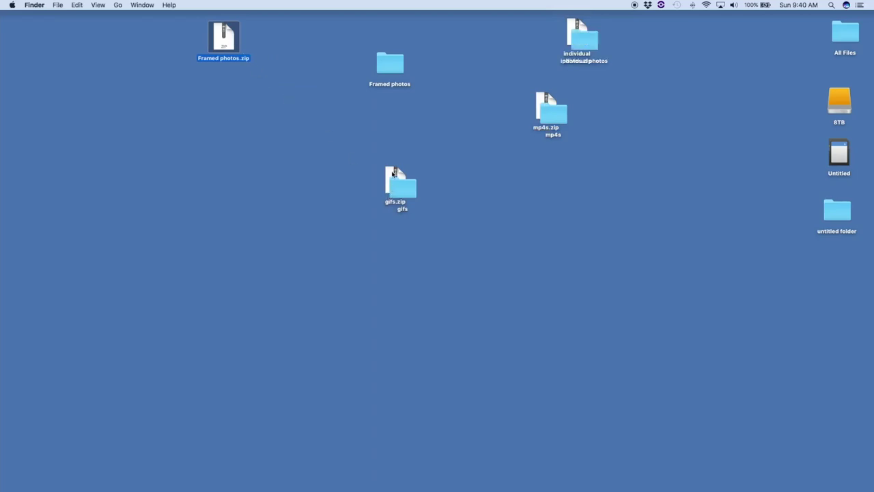
drag(394, 172, 199, 66)
- Gather the four zip files on the desktop and move them to the Trash
drag(544, 103, 198, 107)
drag(577, 38, 264, 60)
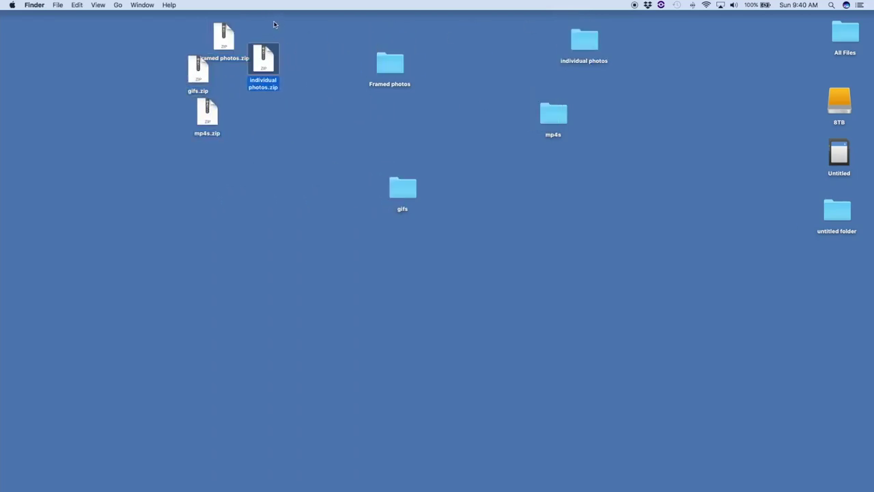
drag(276, 23, 185, 128)
right_click(207, 122)
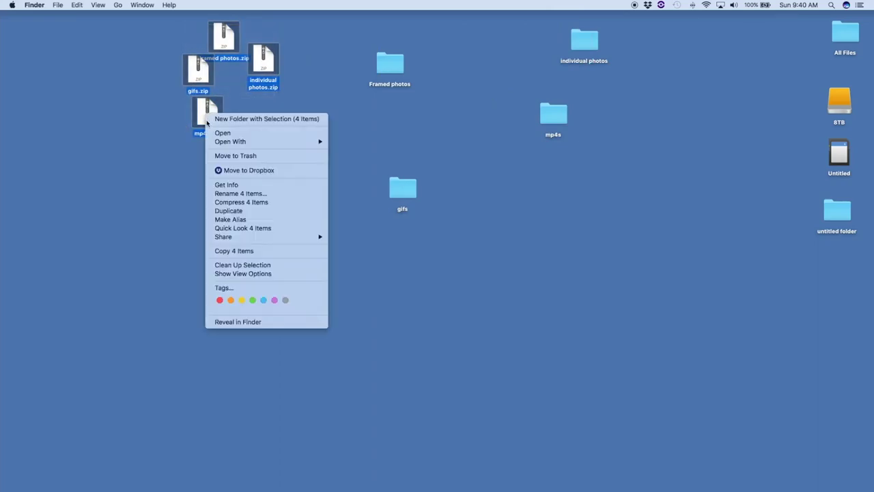
click(334, 133)
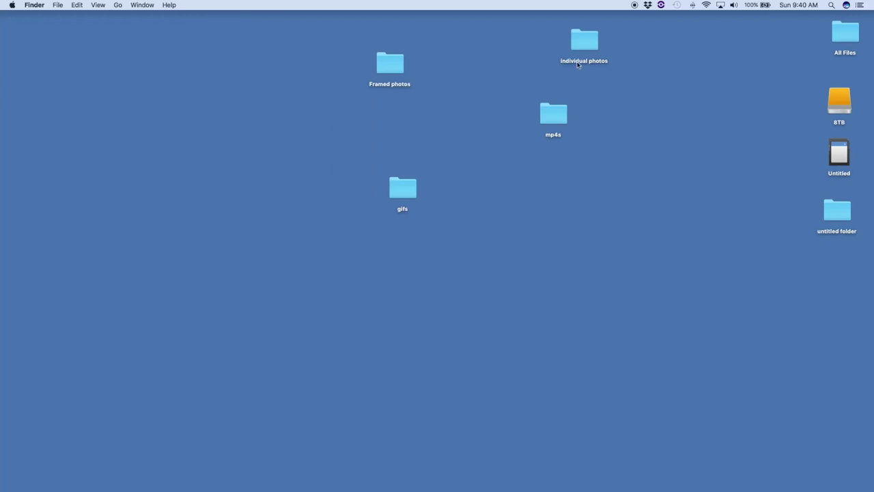
- Open the Framed photos folder in list view and select all 53 photos
double_click(391, 66)
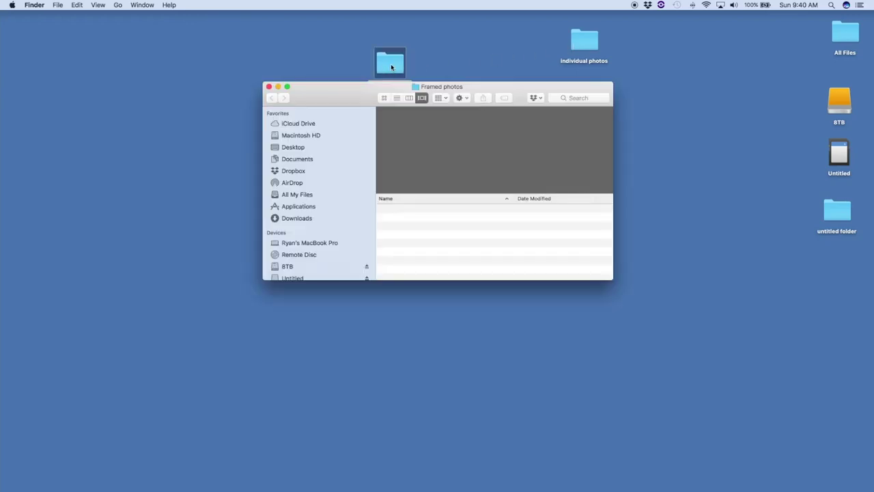
drag(321, 87, 274, 63)
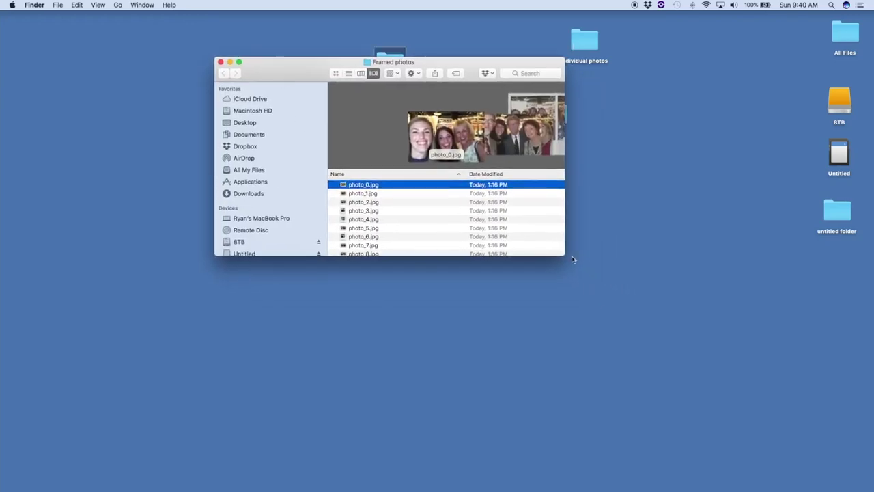
drag(566, 255, 725, 373)
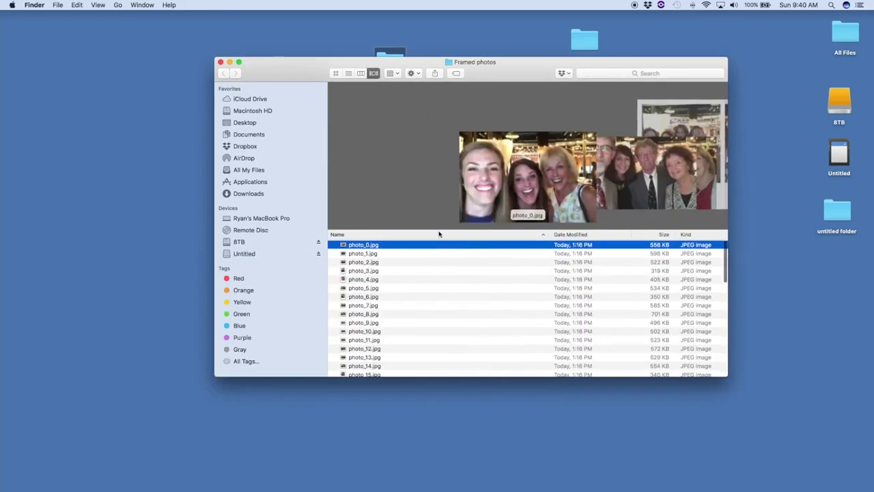
click(348, 73)
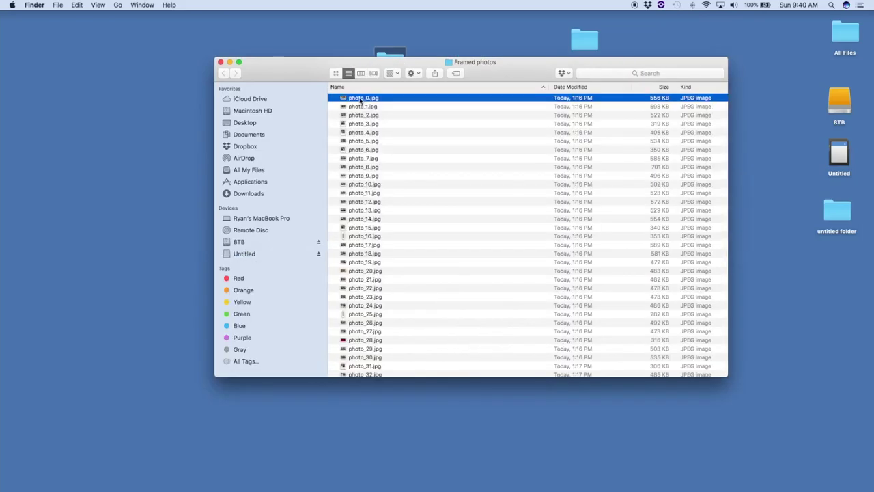
scroll(371, 151, down, 10)
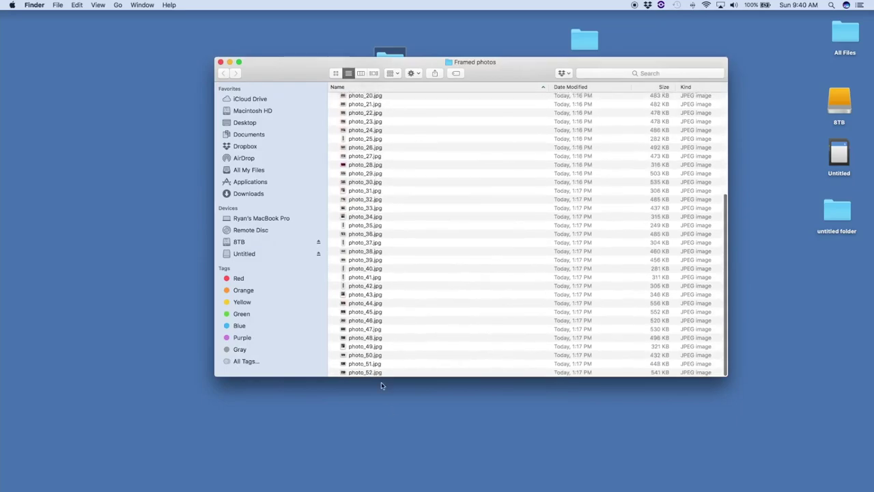
key(super+a)
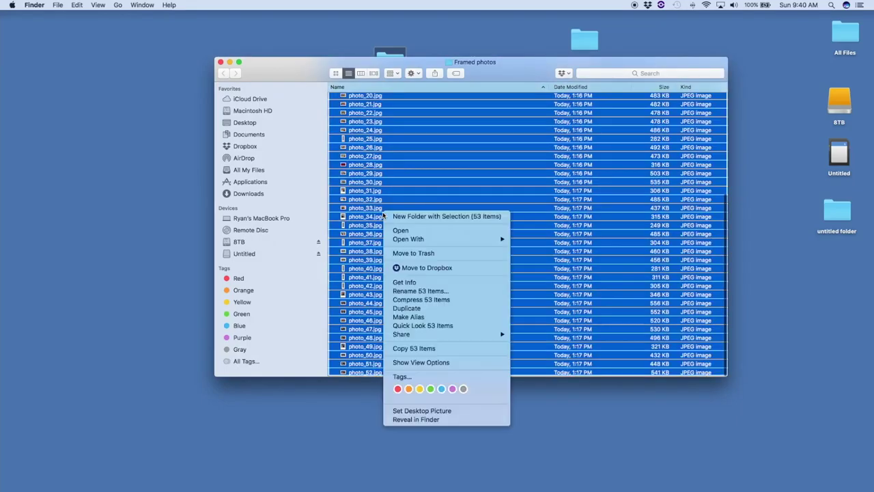
mouse_move(409, 239)
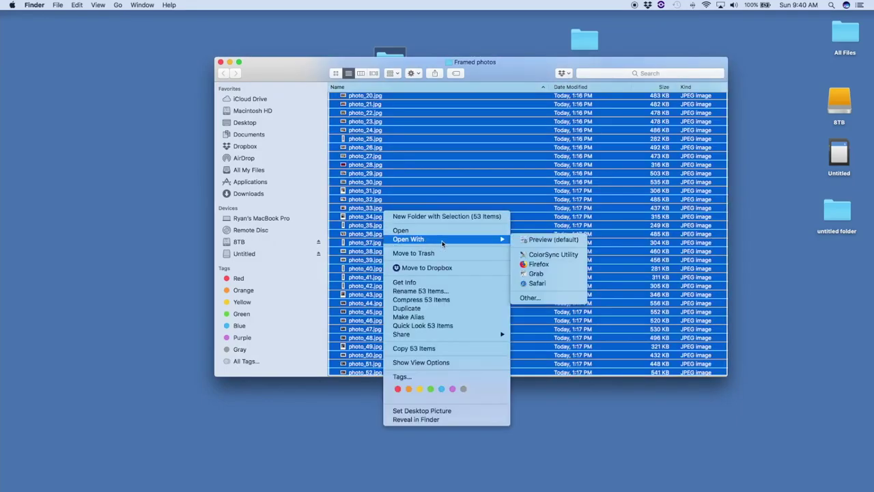
- Open all 53 selected photos in Preview and step forward to photo_16
click(543, 242)
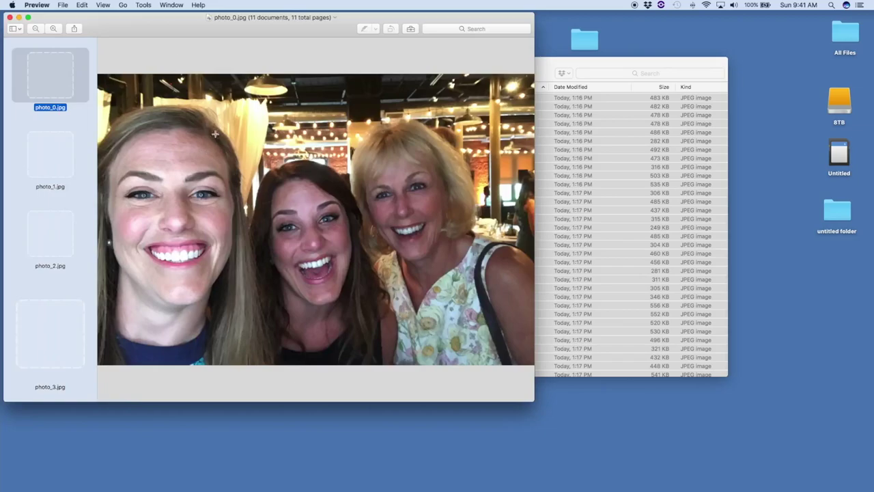
drag(64, 23, 195, 23)
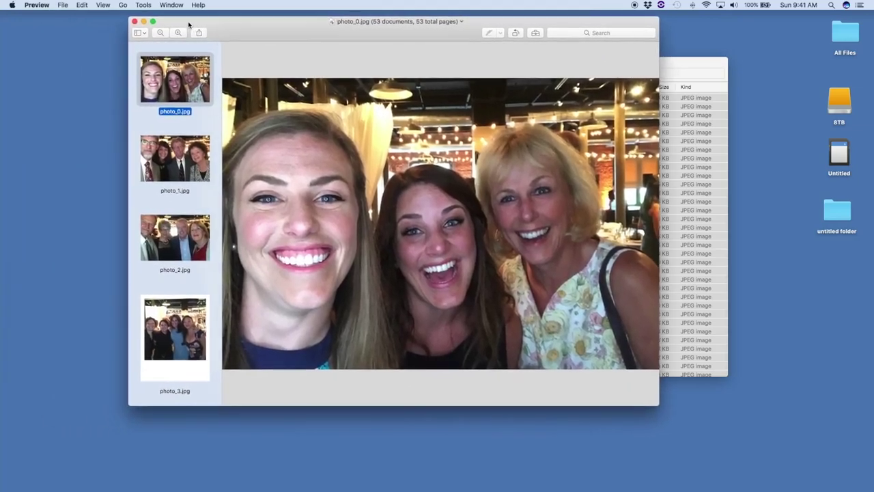
drag(655, 403, 714, 422)
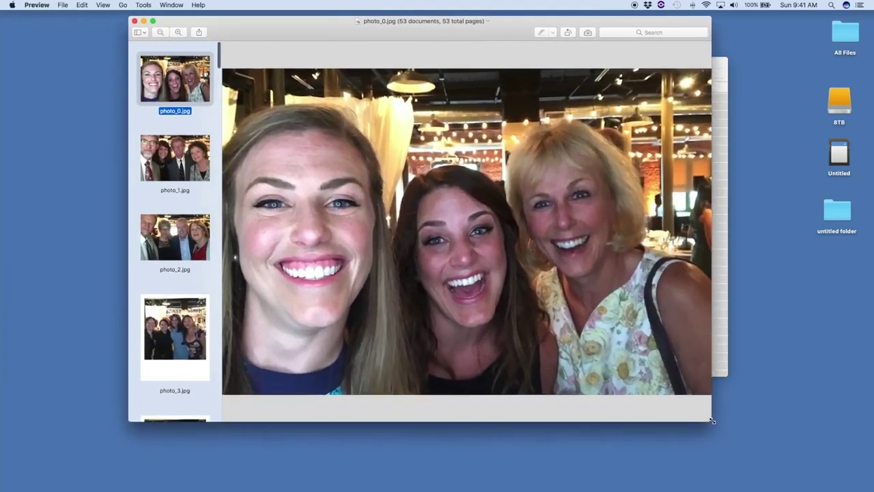
key(Down)
key(Down)
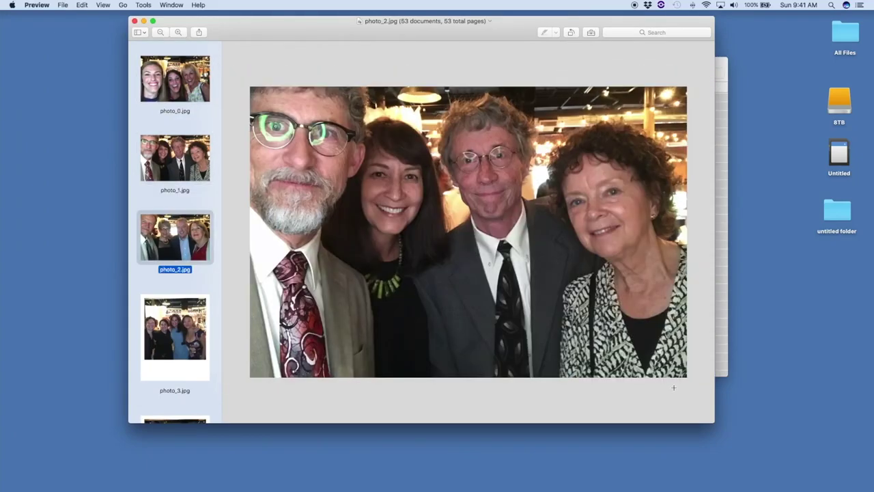
key(Down)
key(Down)
key(Down)
key(Down)
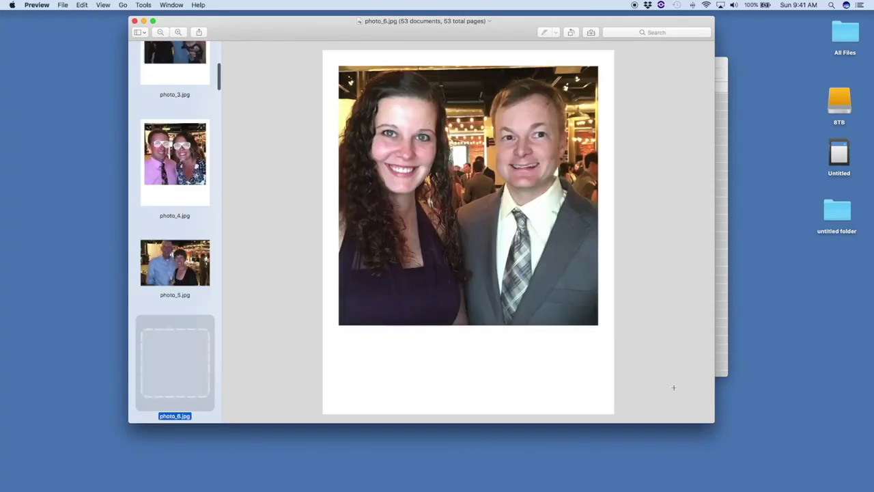
key(Down)
key(Down)
key(Down)
key(Down)
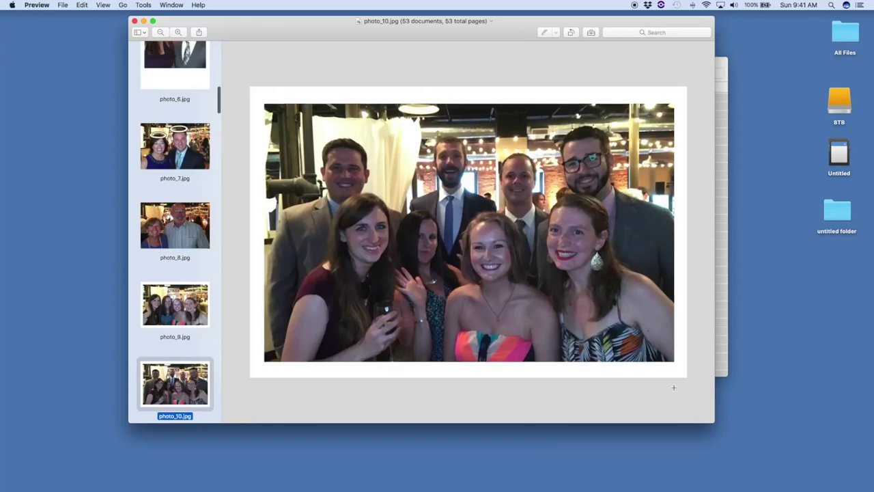
key(Down)
key(Down)
key(Down)
key(Down)
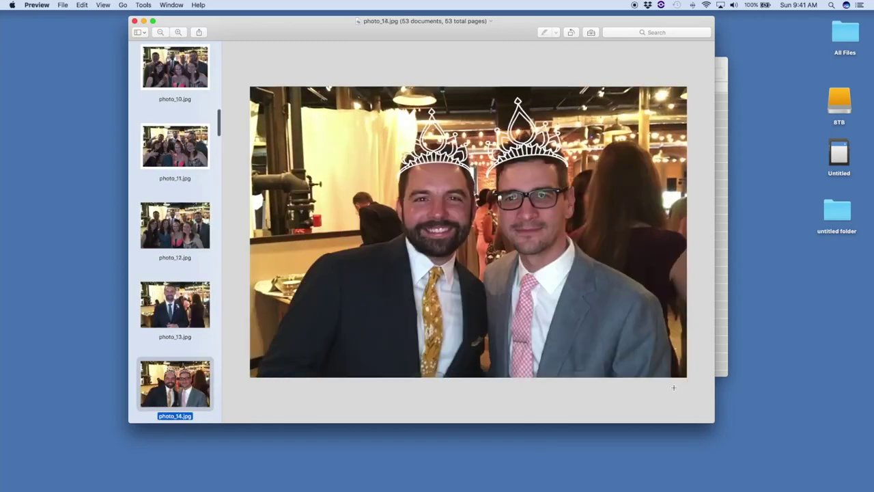
key(Down)
key(Down)
key(Down)
key(Down)
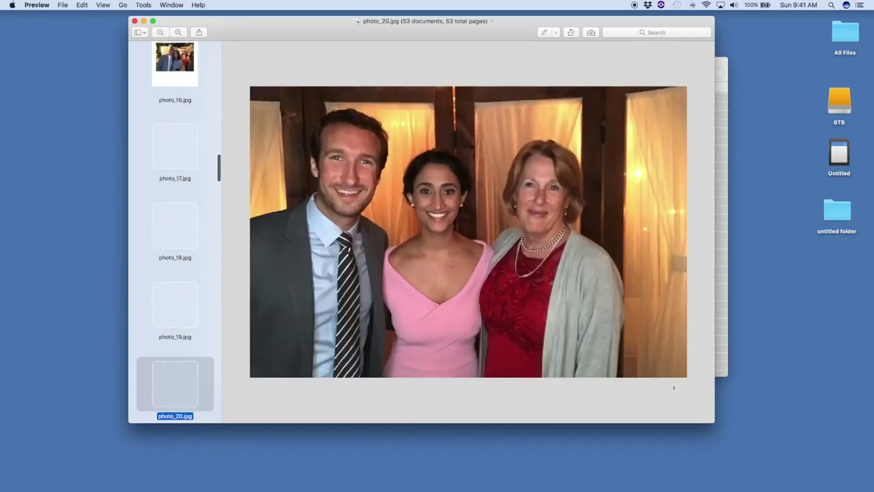
- Keep stepping through the photos from photo_25 up to photo_41
key(Down)
key(Down)
key(Down)
key(Down)
key(Down)
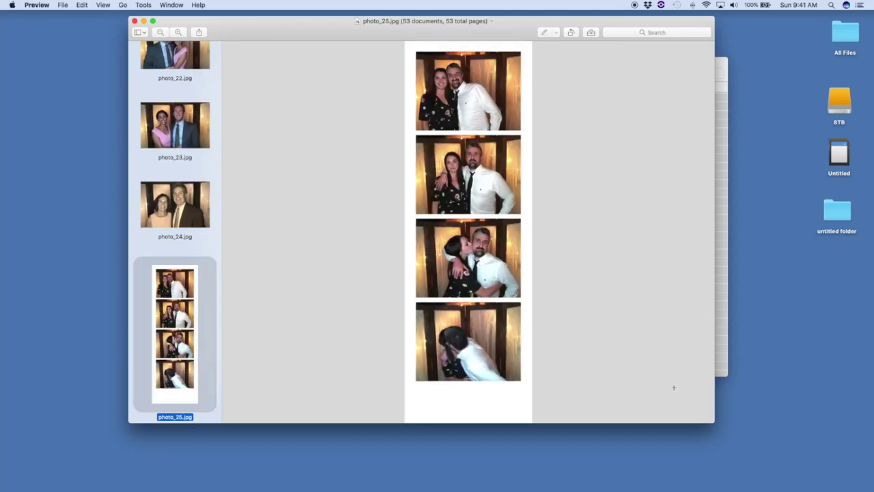
key(Down)
key(Down)
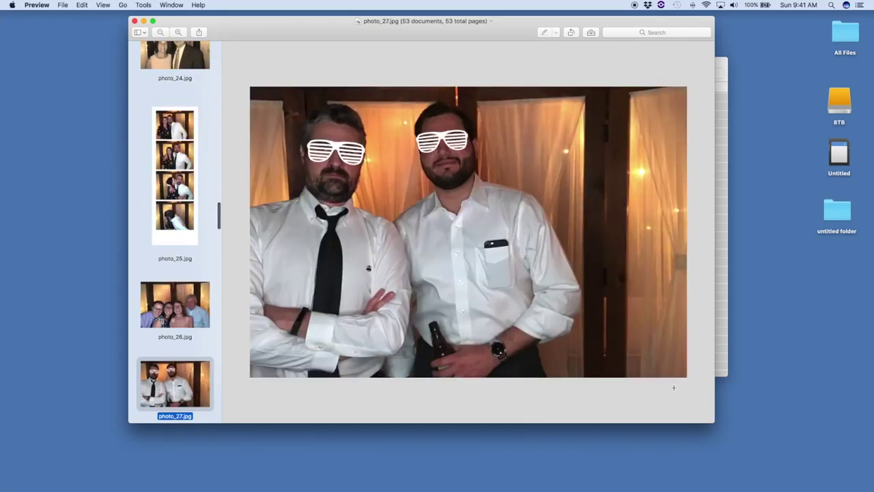
key(Down)
key(Down)
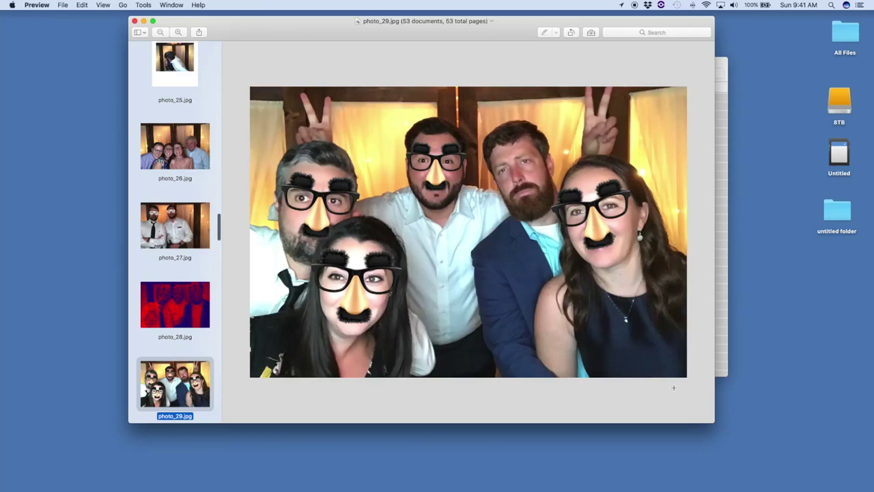
key(Down)
key(Down)
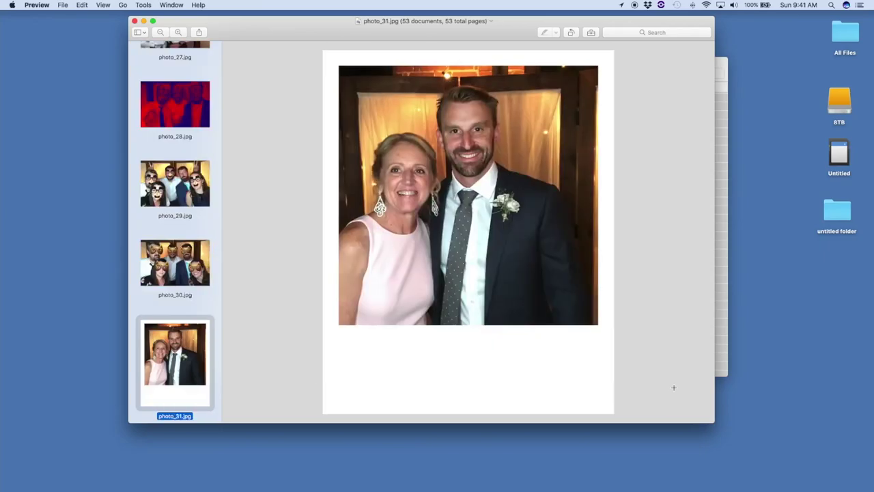
key(Down)
key(Down)
key(Down)
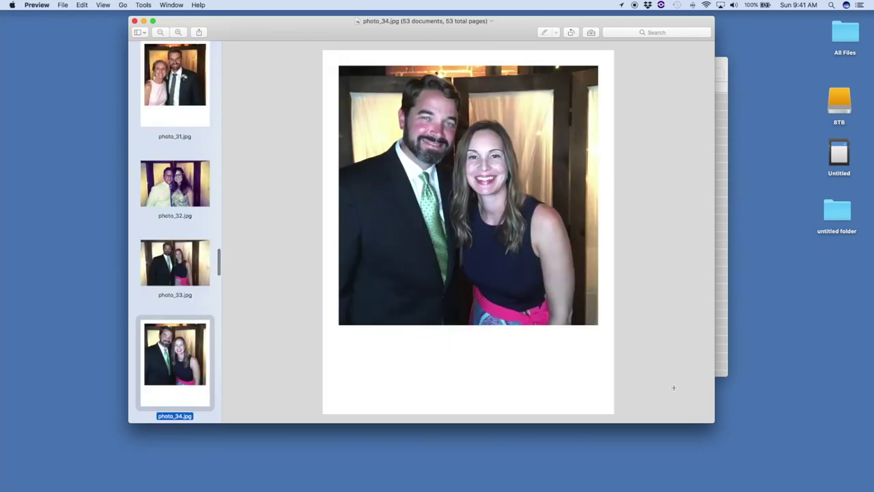
key(Down)
key(Down)
key(Up)
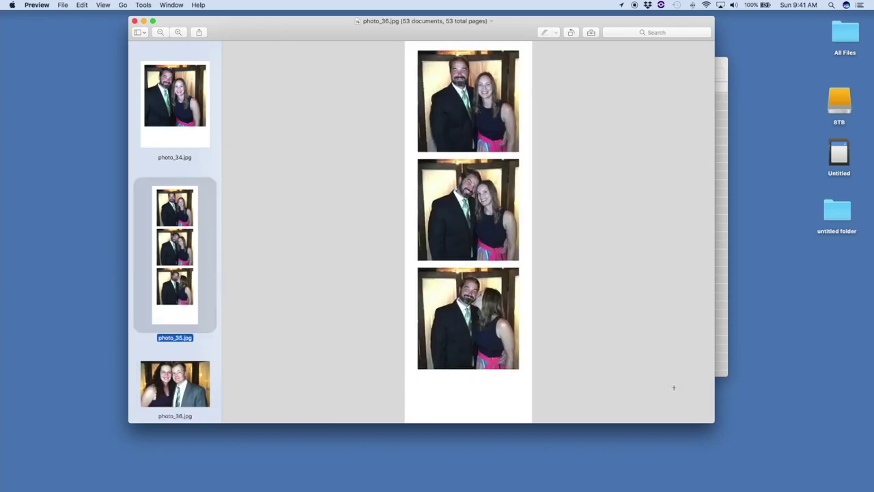
key(Down)
key(Down)
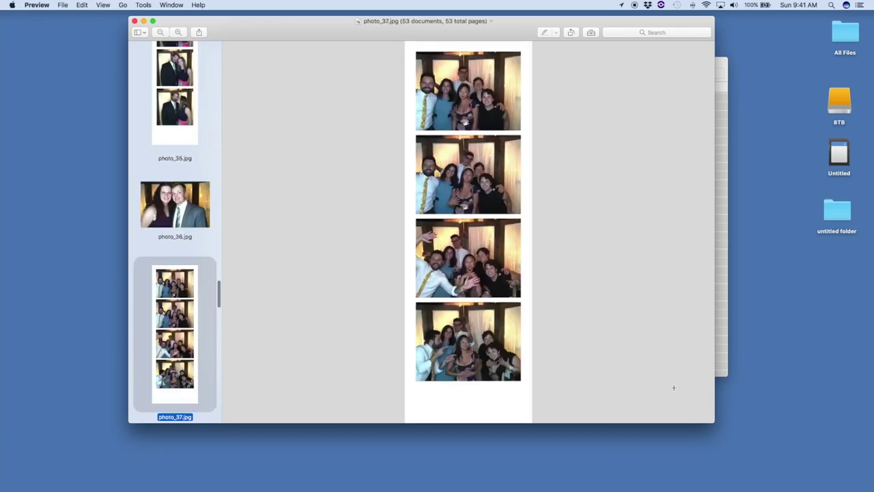
key(Down)
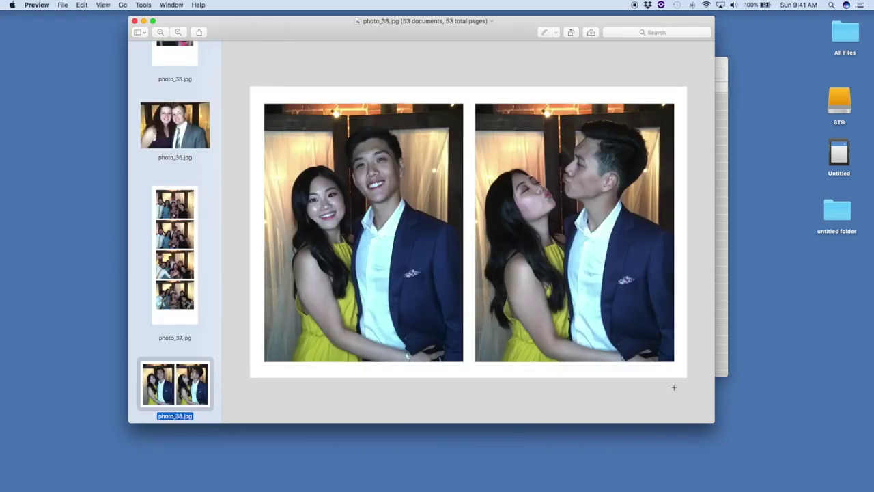
key(Down)
key(Down)
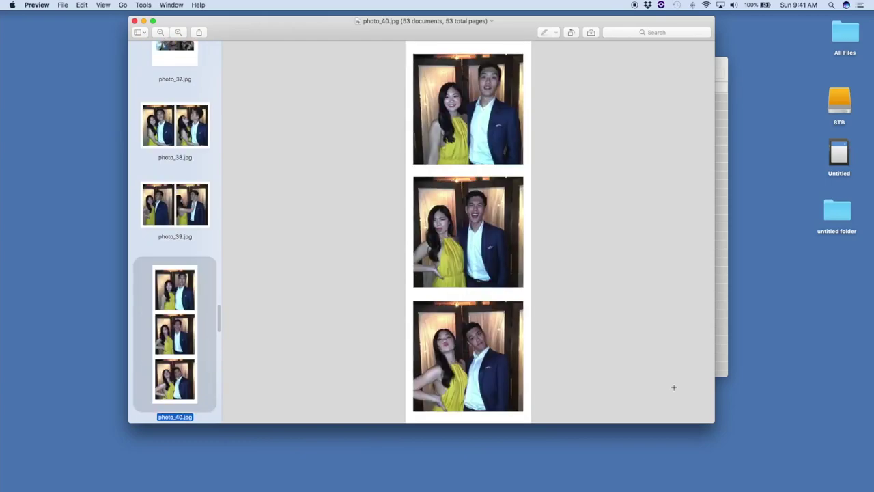
key(Down)
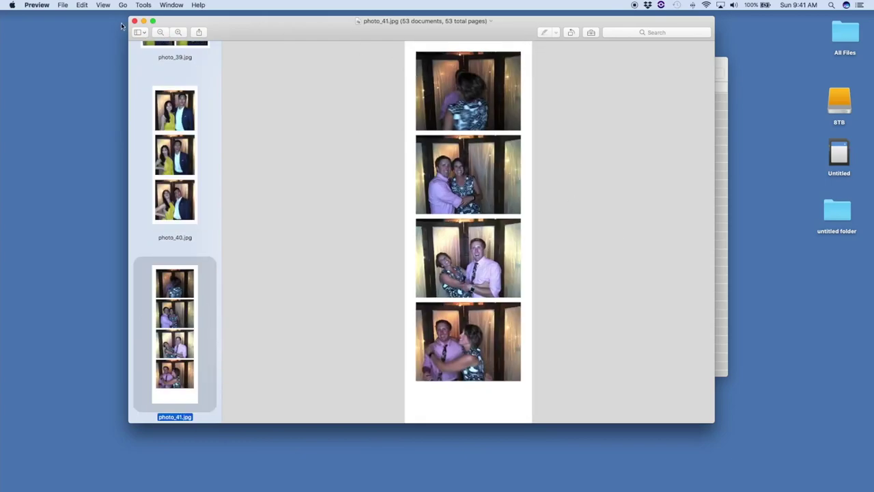
- Close Preview and create a desktop folder named 'Aimee and Travis Photos'
key(super+w)
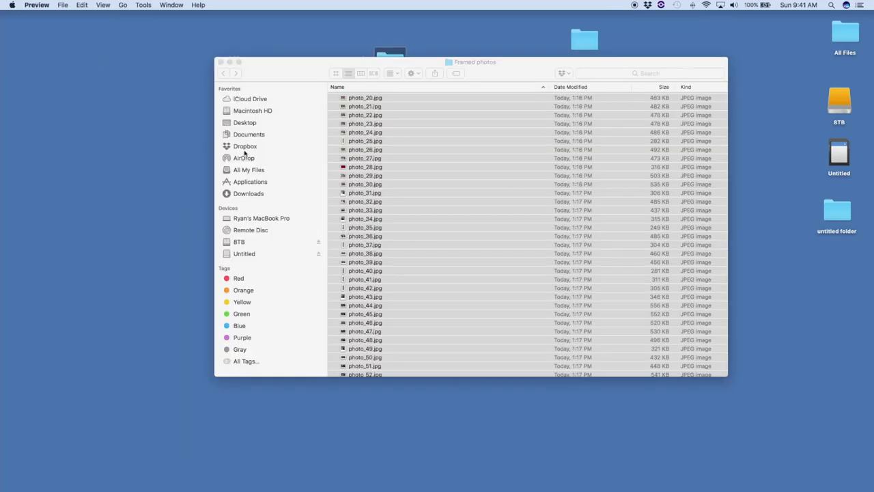
click(274, 63)
click(220, 62)
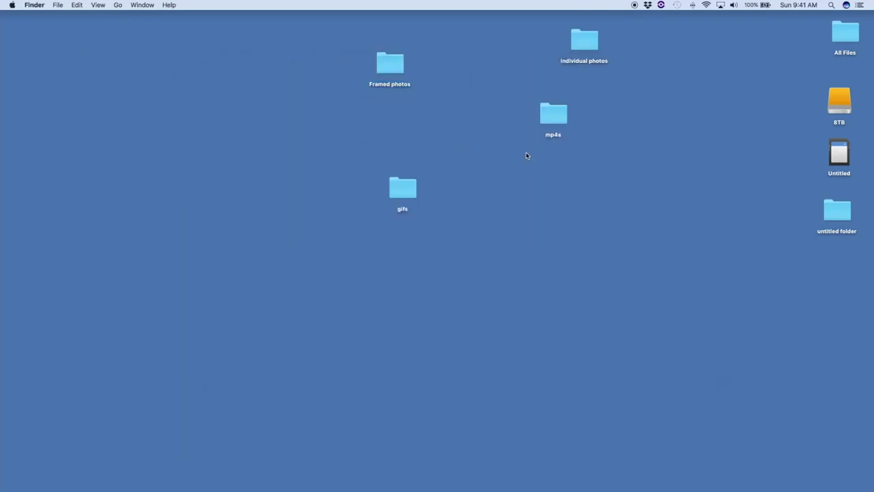
right_click(257, 61)
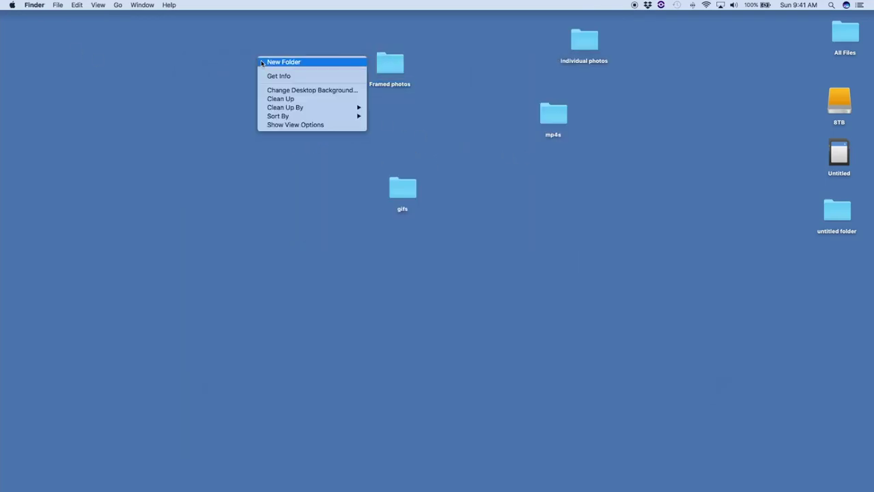
click(262, 63)
text(Ai)
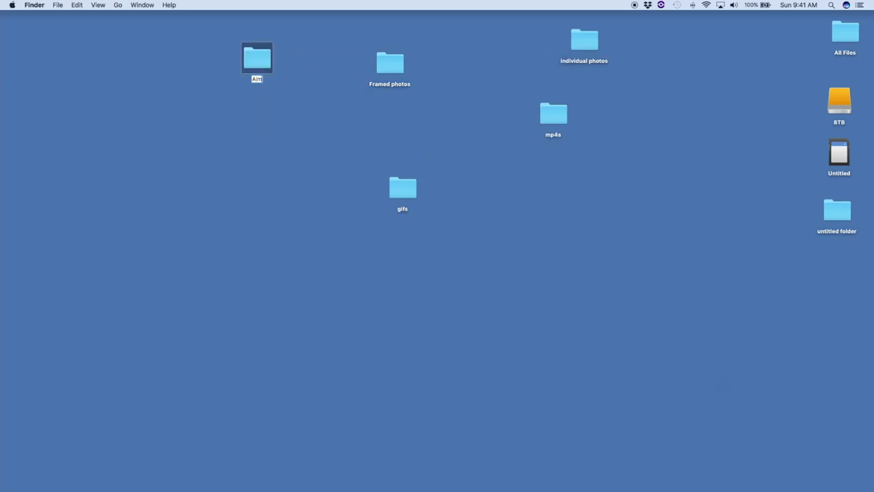
text(mee and Trav)
text(is Photos)
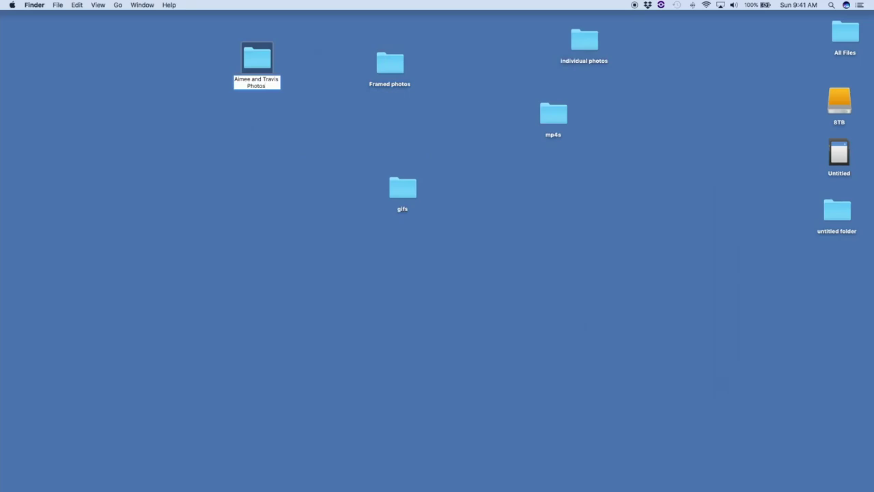
key(Return)
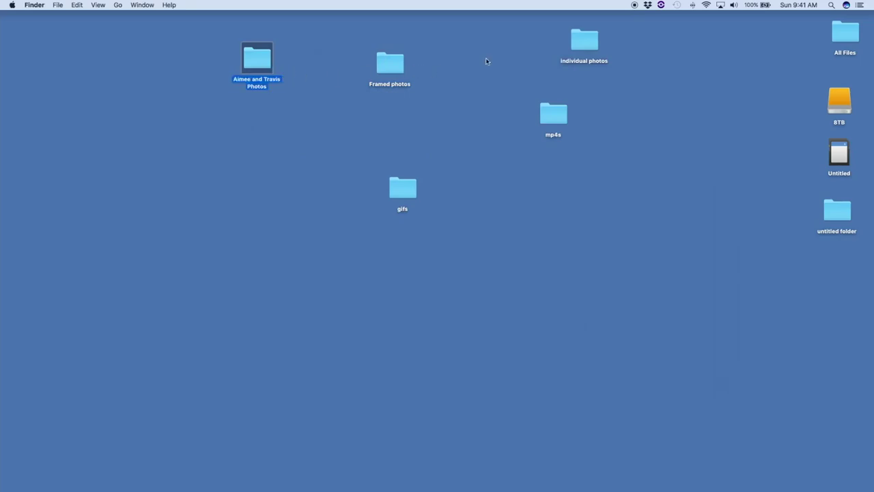
- Move the four media folders into Aimee and Travis Photos and compress it to a zip
drag(633, 34, 367, 206)
drag(393, 63, 259, 57)
right_click(260, 61)
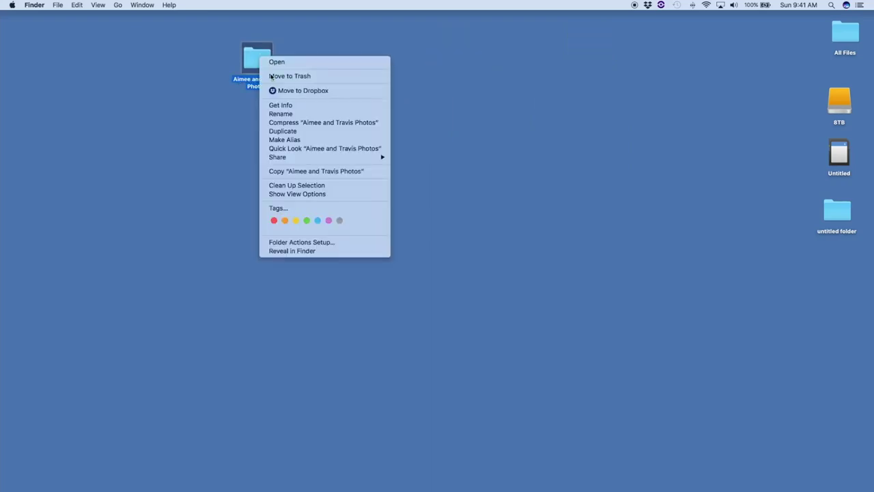
click(318, 121)
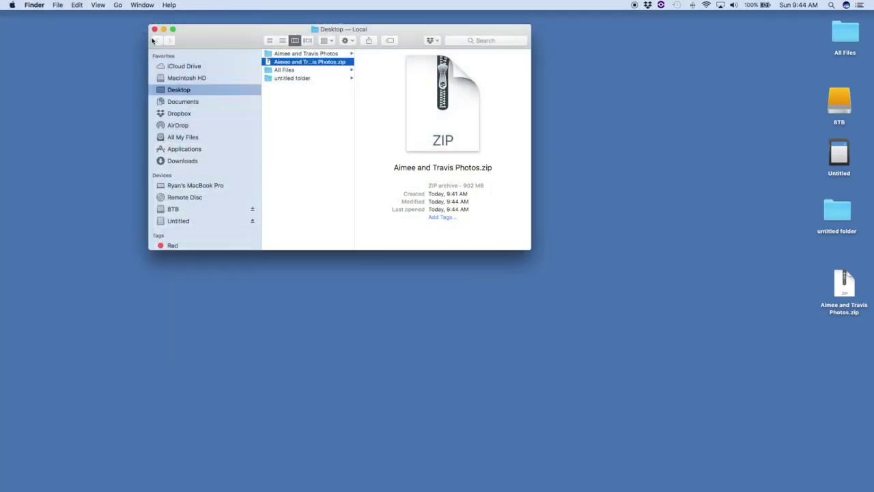
click(154, 30)
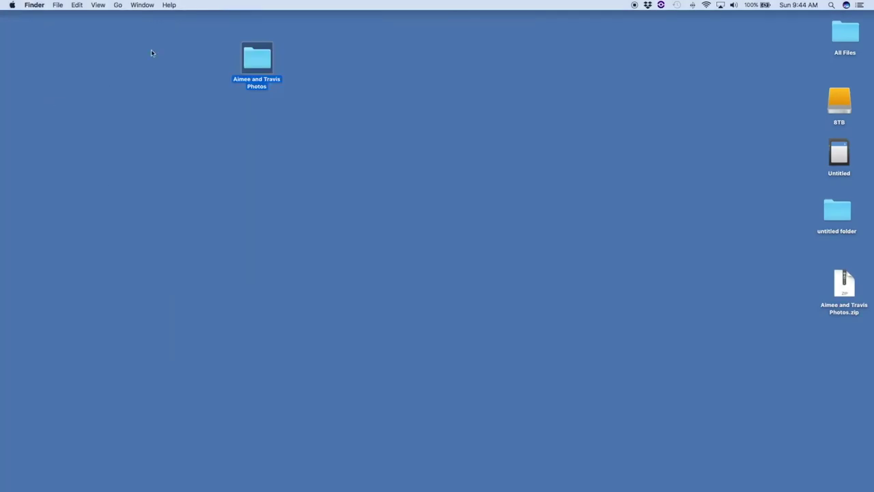
- Move Aimee and Travis Photos.zip from the desktop into the Dropbox Public folder
click(150, 52)
click(118, 4)
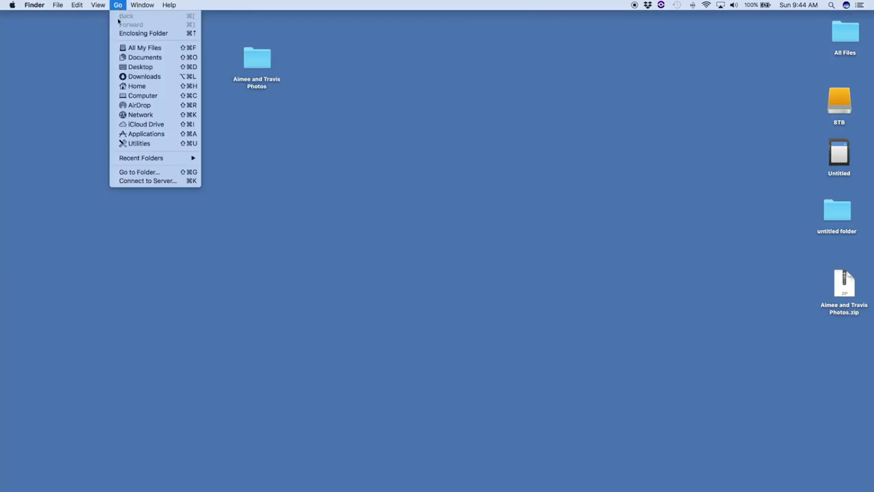
click(174, 98)
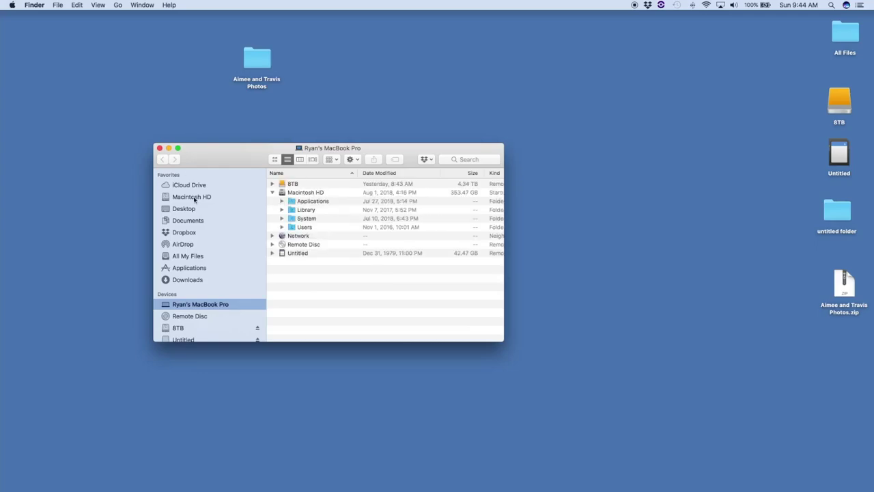
click(184, 233)
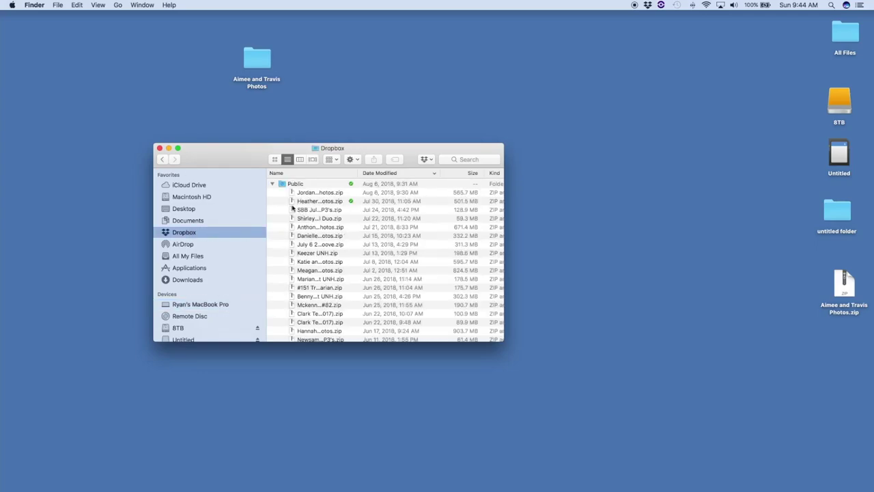
drag(842, 279, 299, 187)
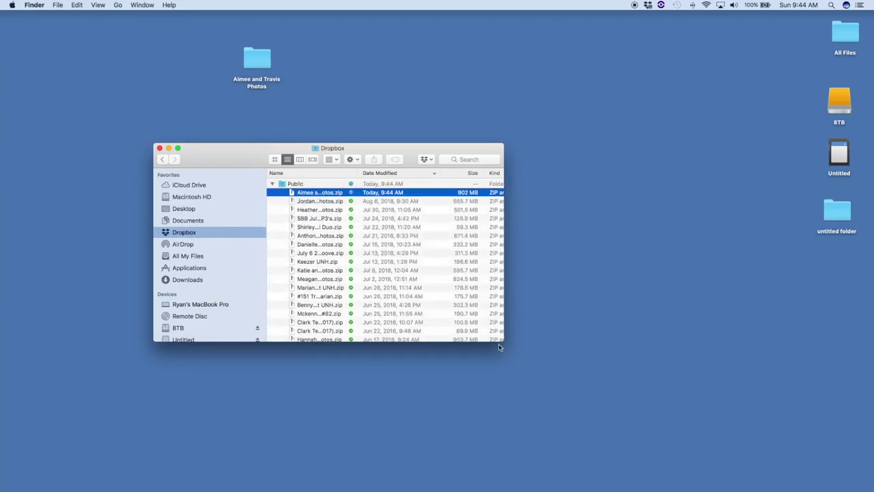
- Copy the zip's Dropbox share link, then close the Dropbox window and notification
drag(502, 340, 699, 408)
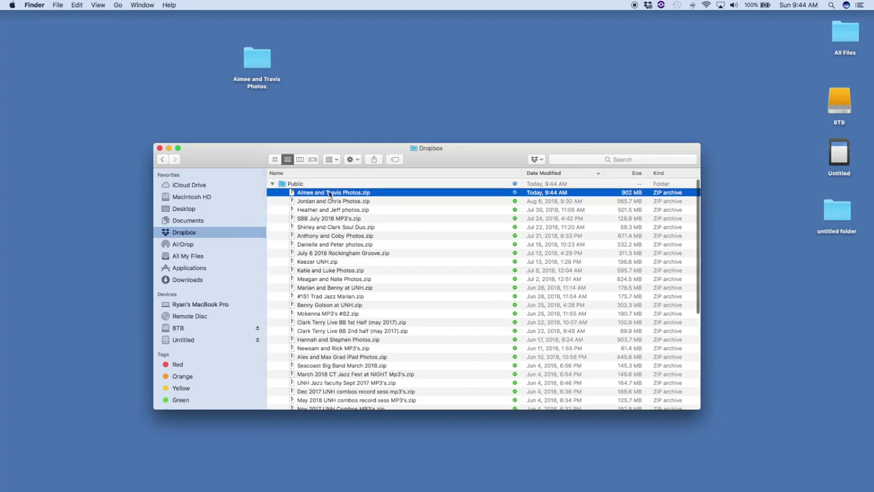
right_click(329, 194)
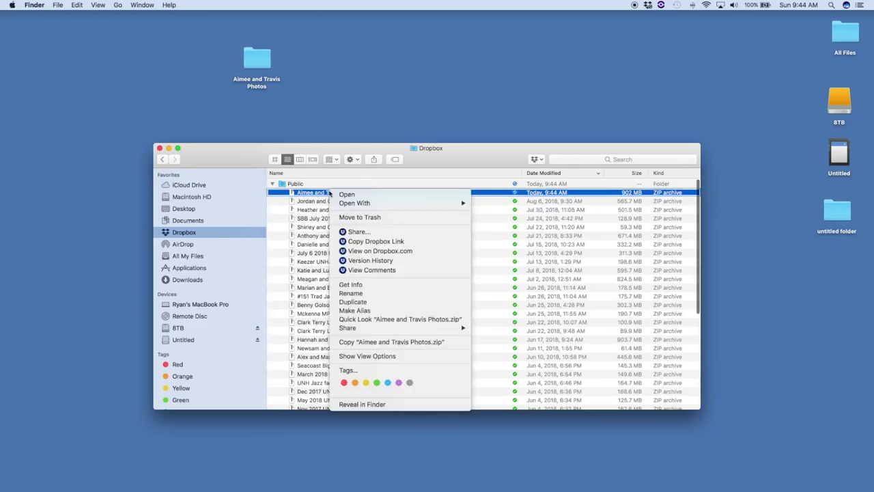
click(402, 241)
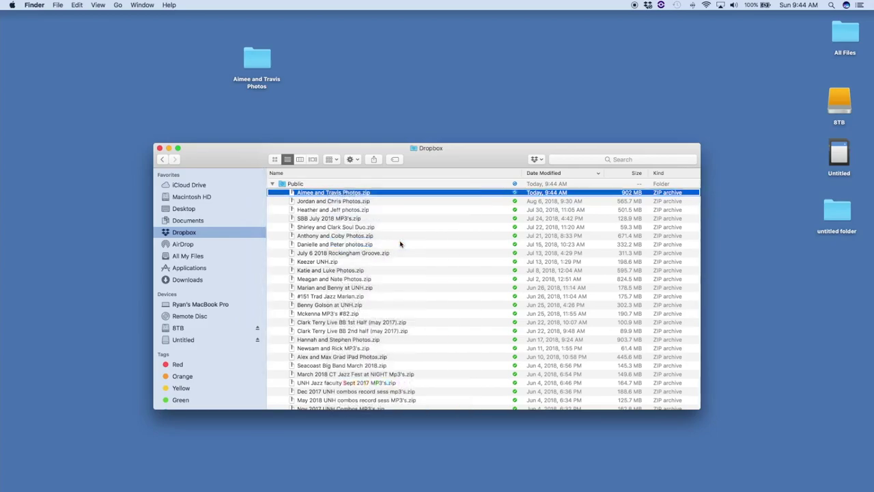
click(159, 148)
click(855, 35)
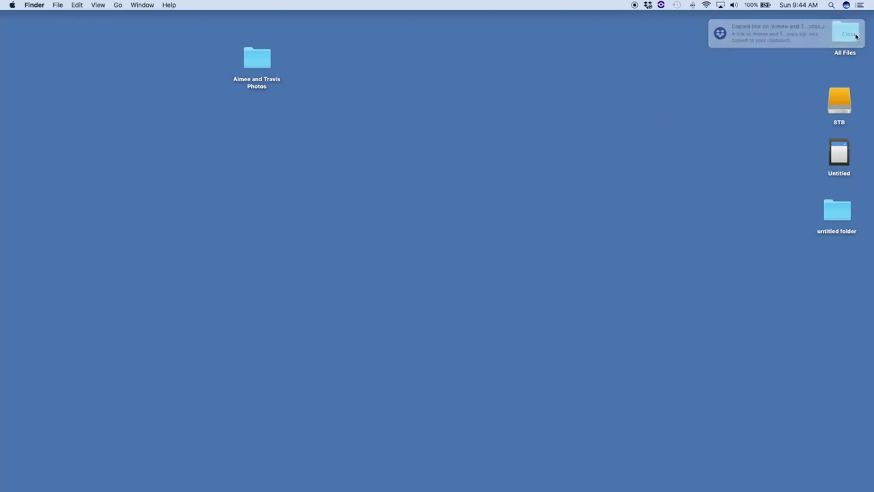